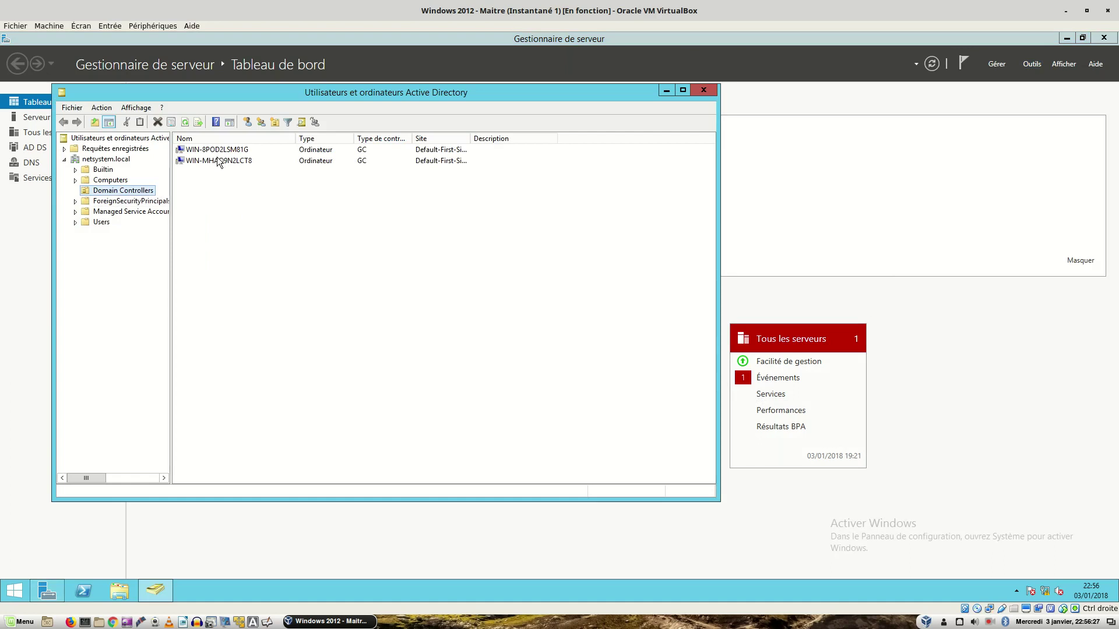
double_click(224, 150)
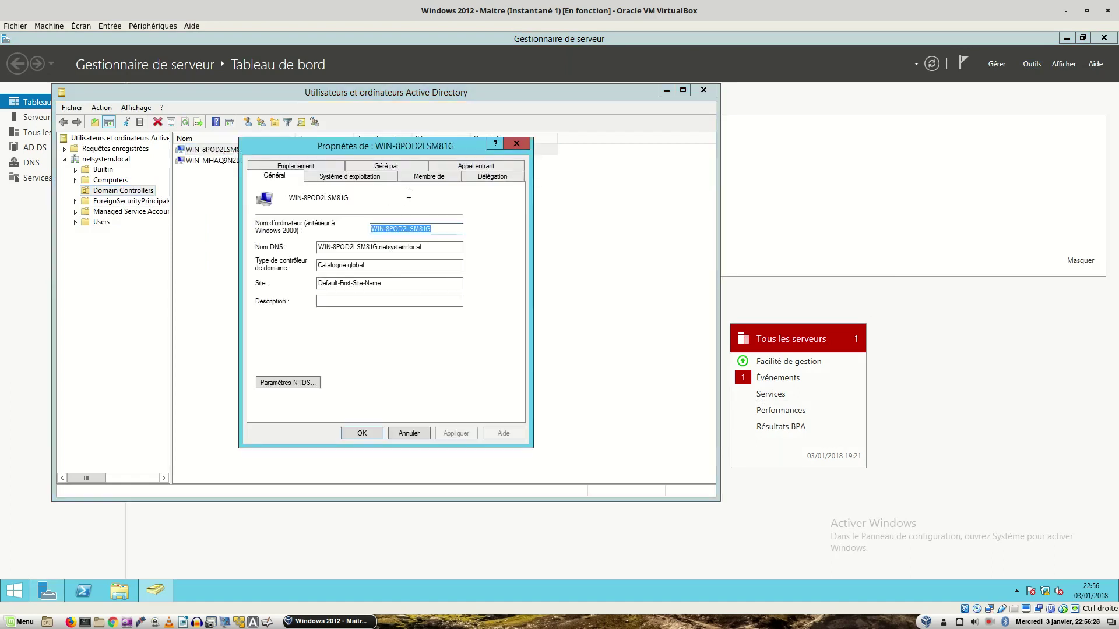
left_click(369, 178)
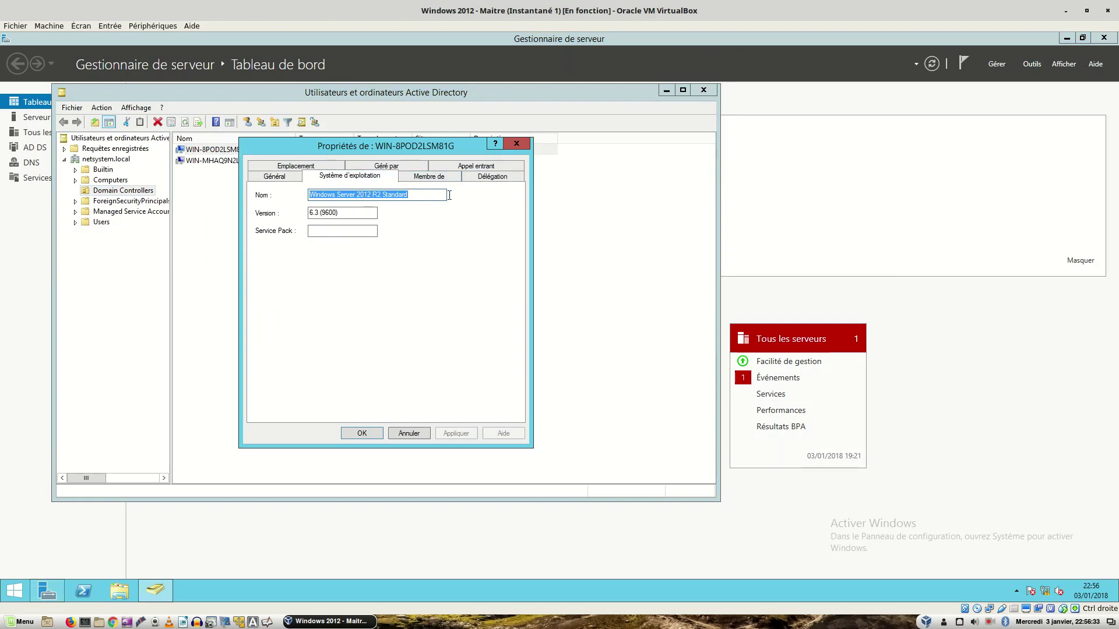
left_click(512, 145)
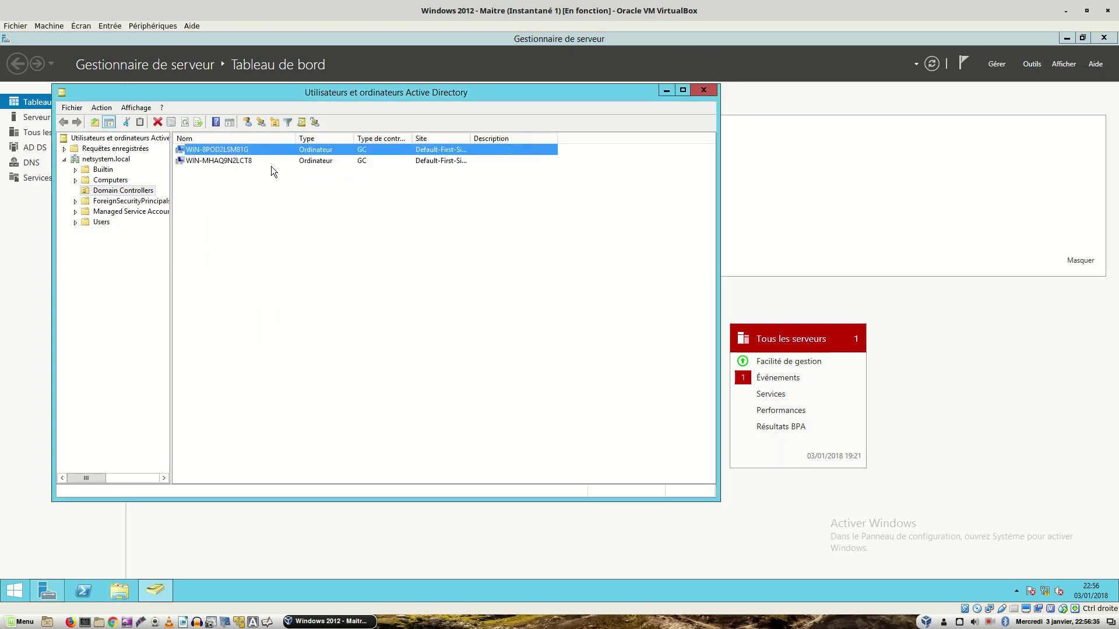
double_click(246, 163)
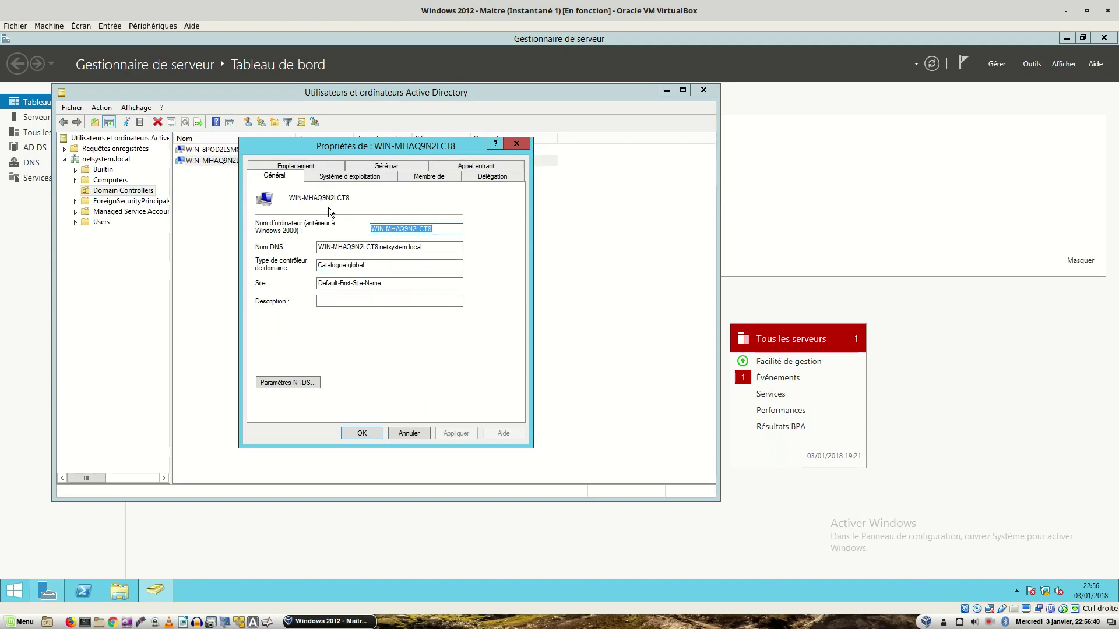
left_click(350, 178)
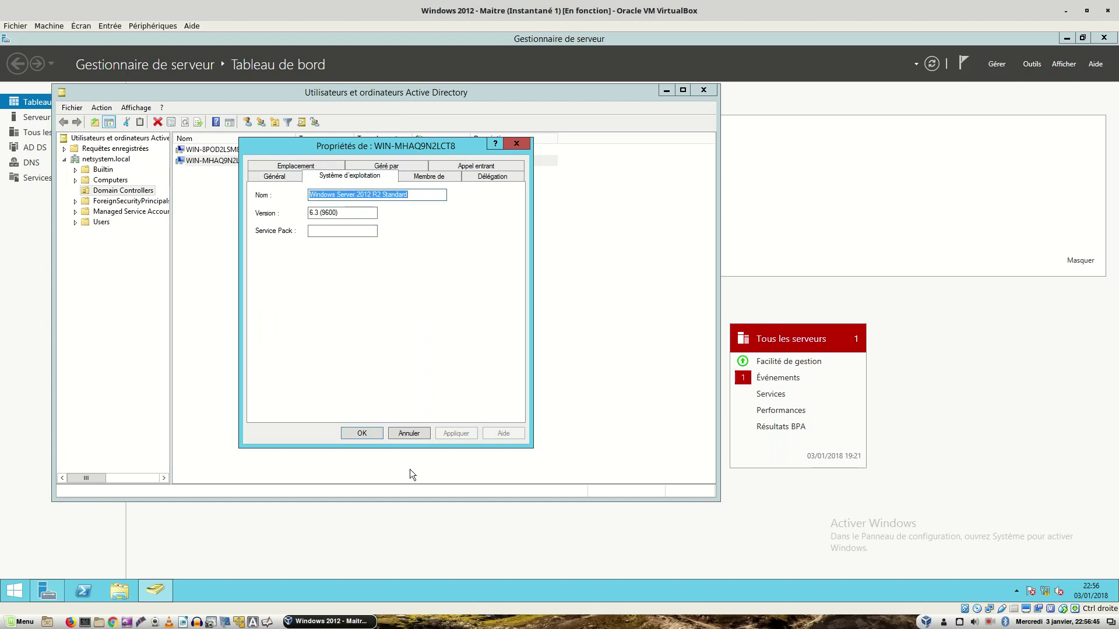
left_click(415, 436)
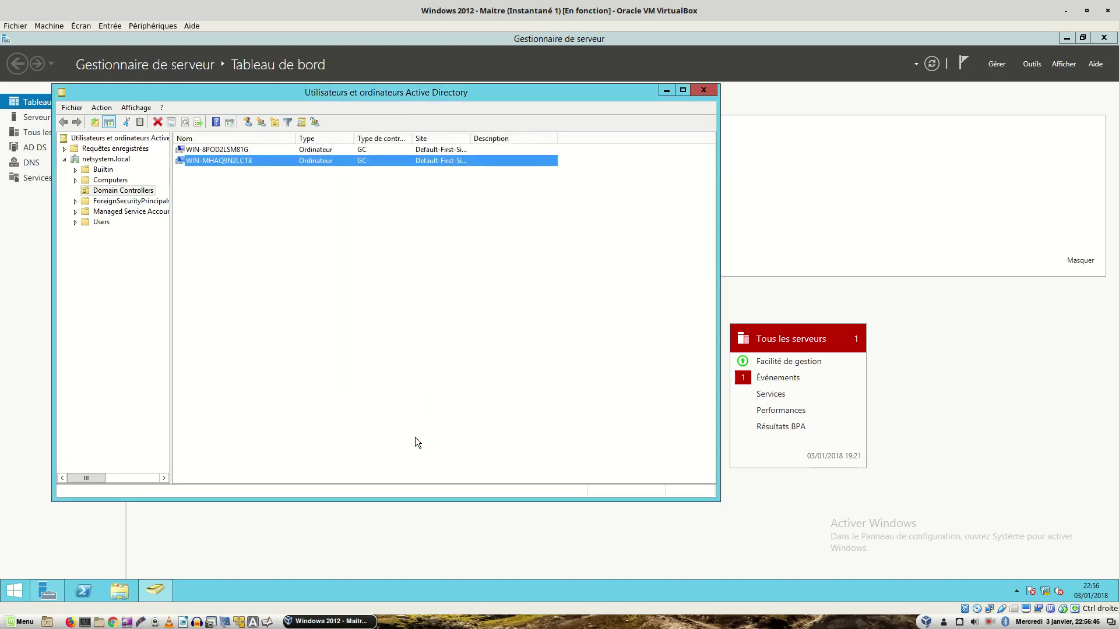
Step: Close Active Directory Users and Computers and switch to the other server VM
left_click(702, 95)
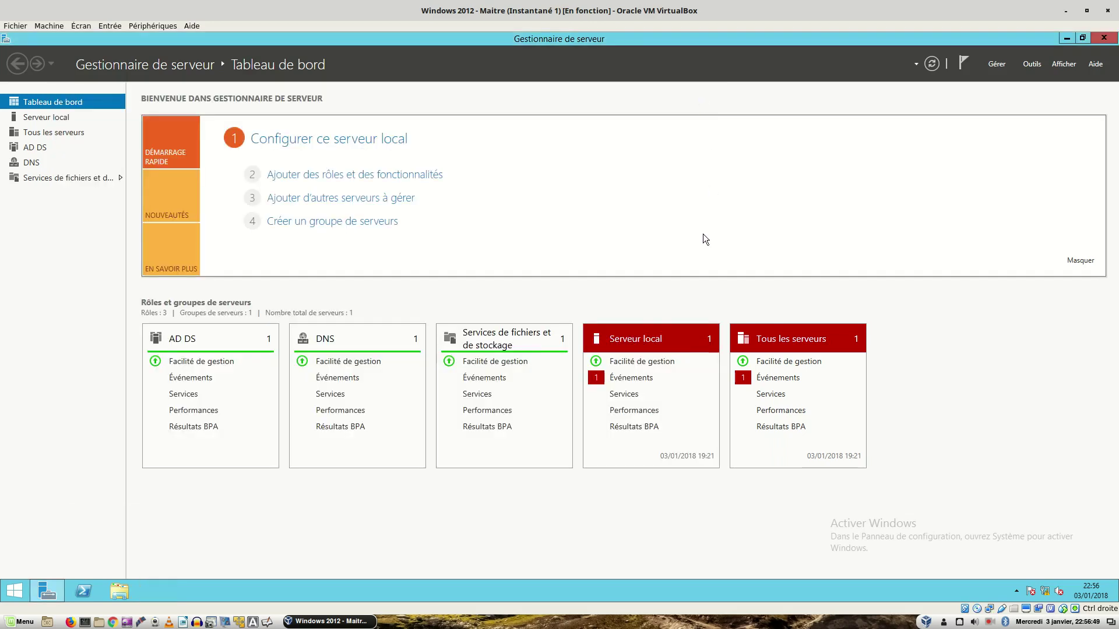
key("Control_R")
key("ctrl+alt+Right")
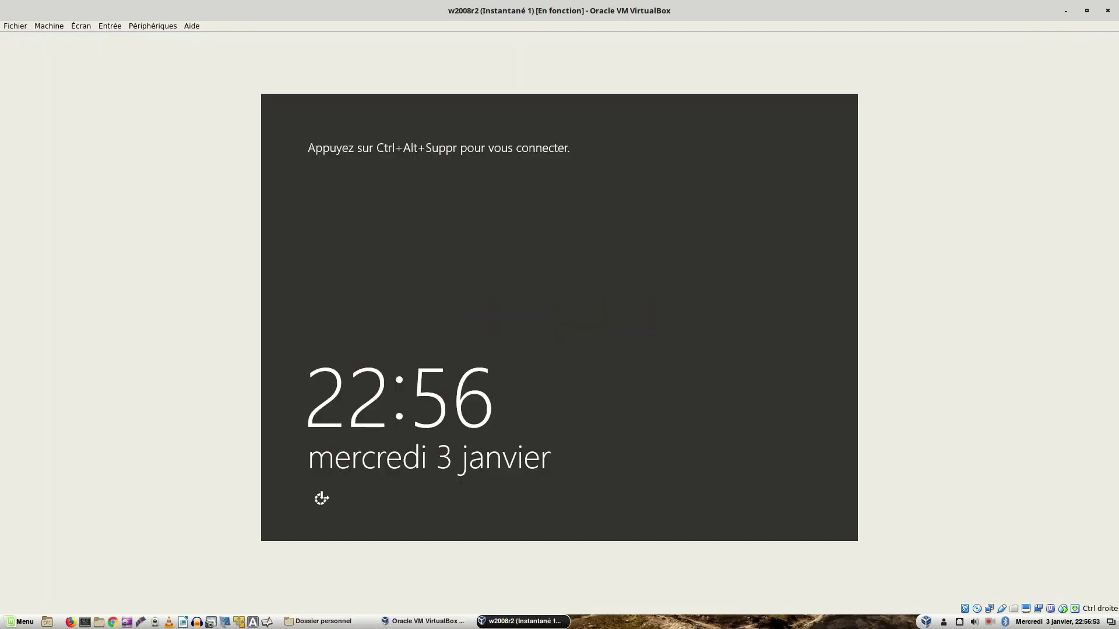
Step: Sign in to the second server as domain Administrateur with Ctrl+Alt+Suppr and the account password
key("Control_R+Delete")
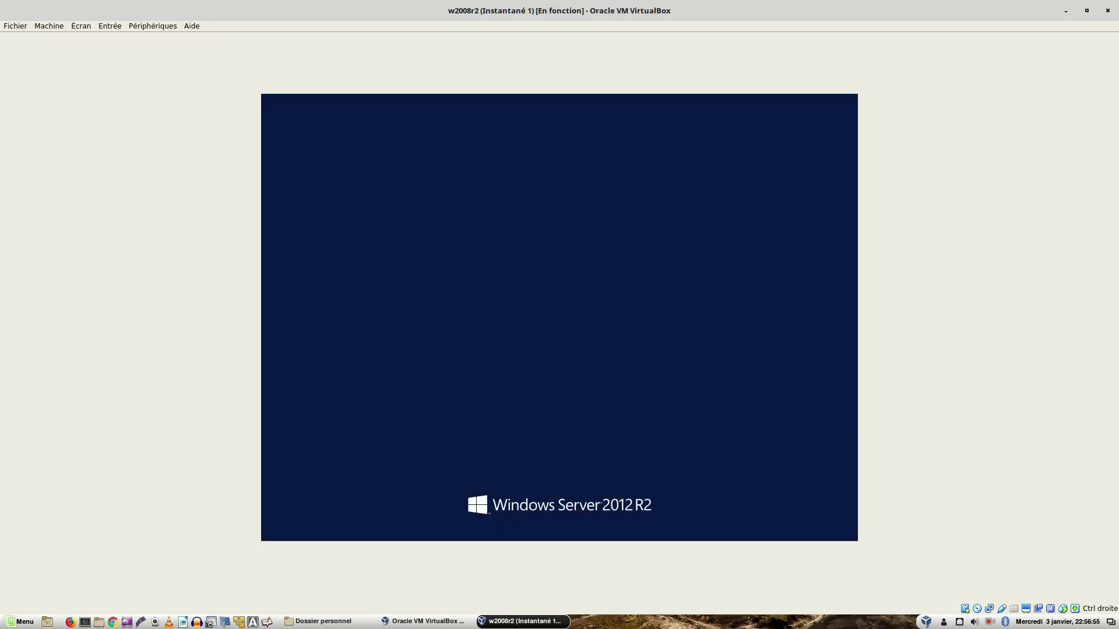
type("P@ssw0rd1")
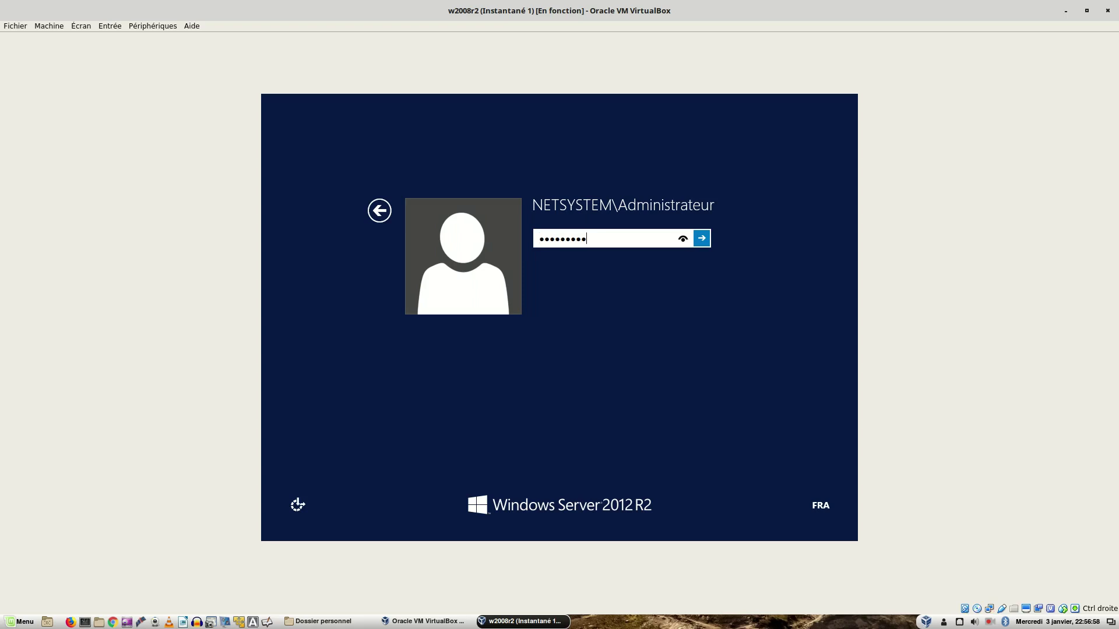
key("Return")
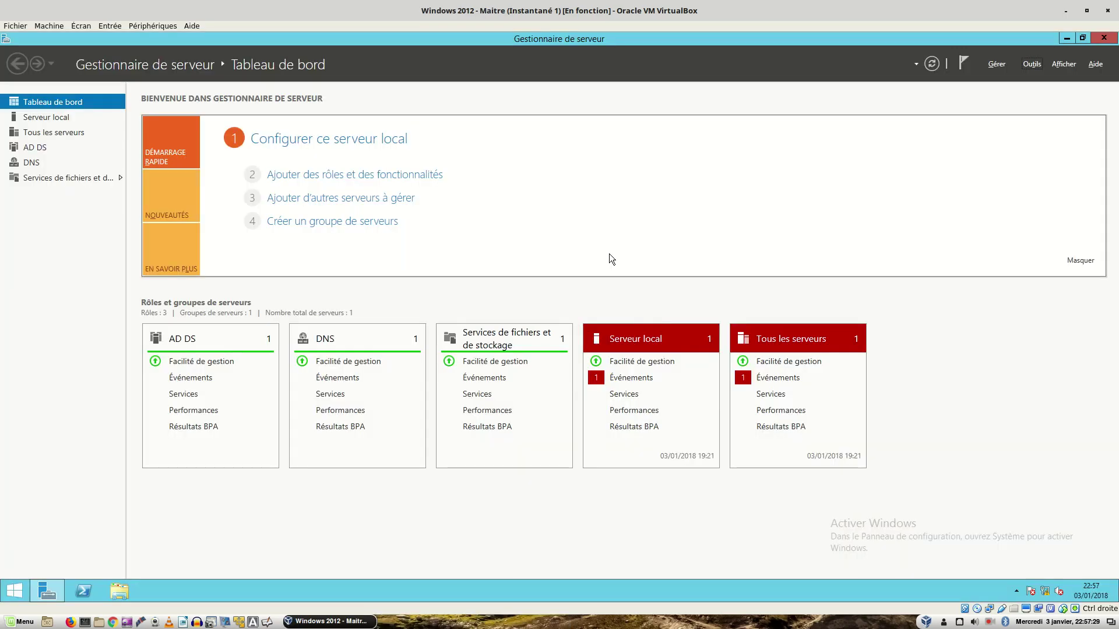
Step: Launch DNS Manager from Server Manager's Outils menu, close Server Manager, and maximize the DNS console
left_click(32, 164)
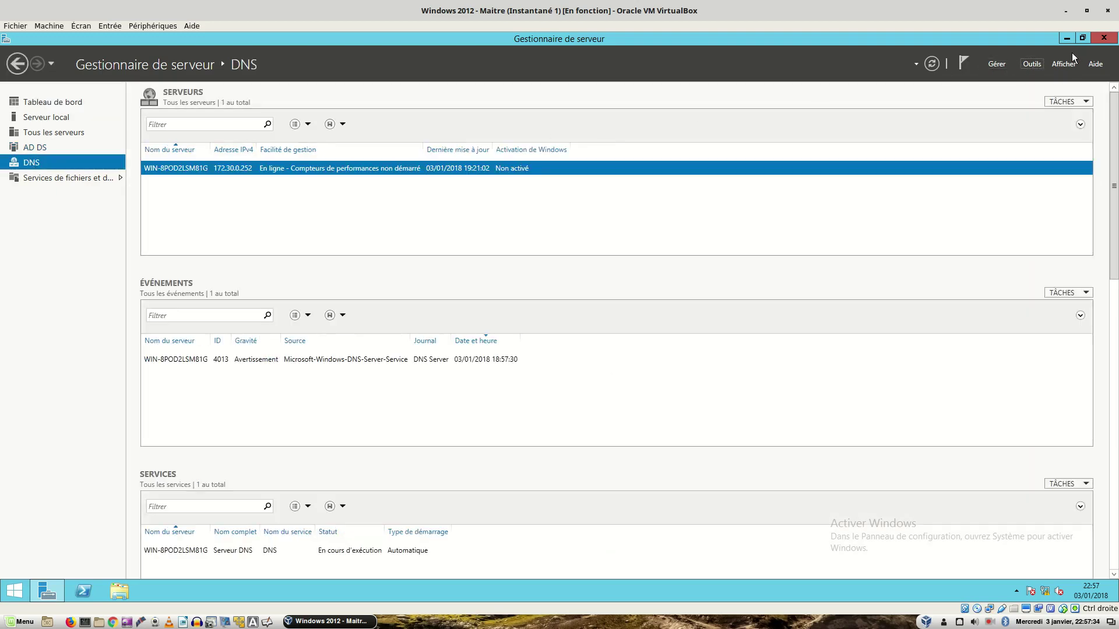
left_click(1036, 62)
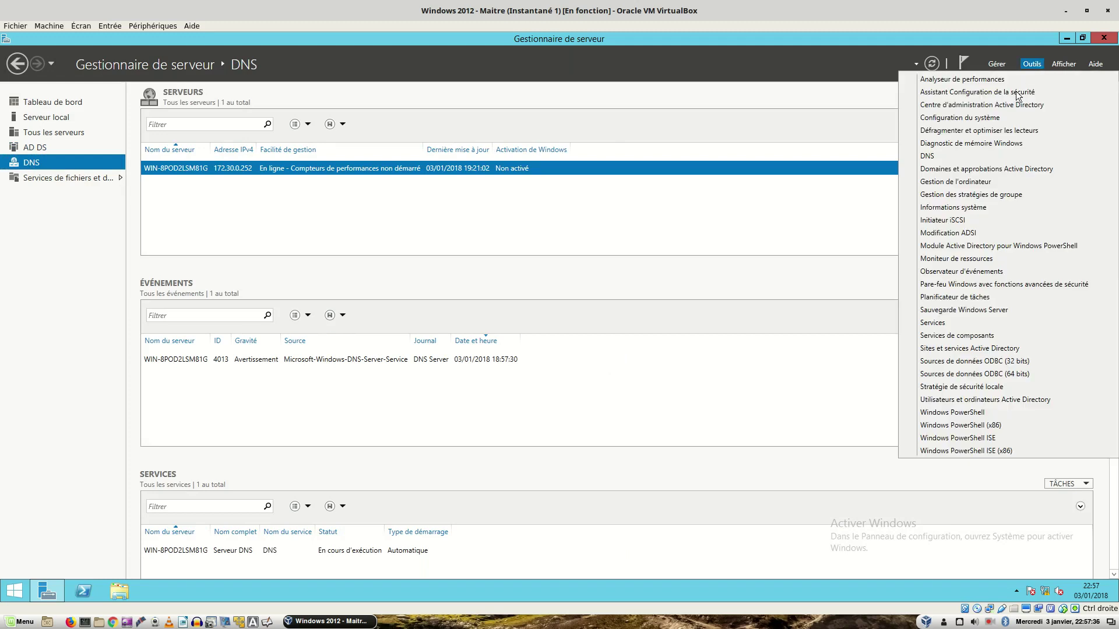
left_click(944, 155)
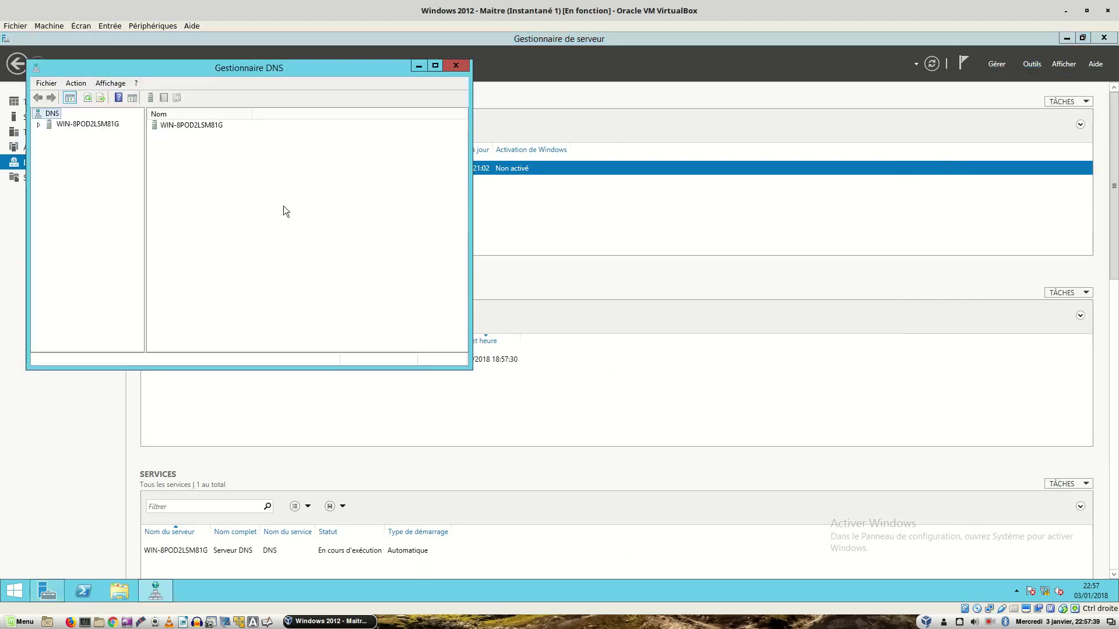
left_click(1103, 38)
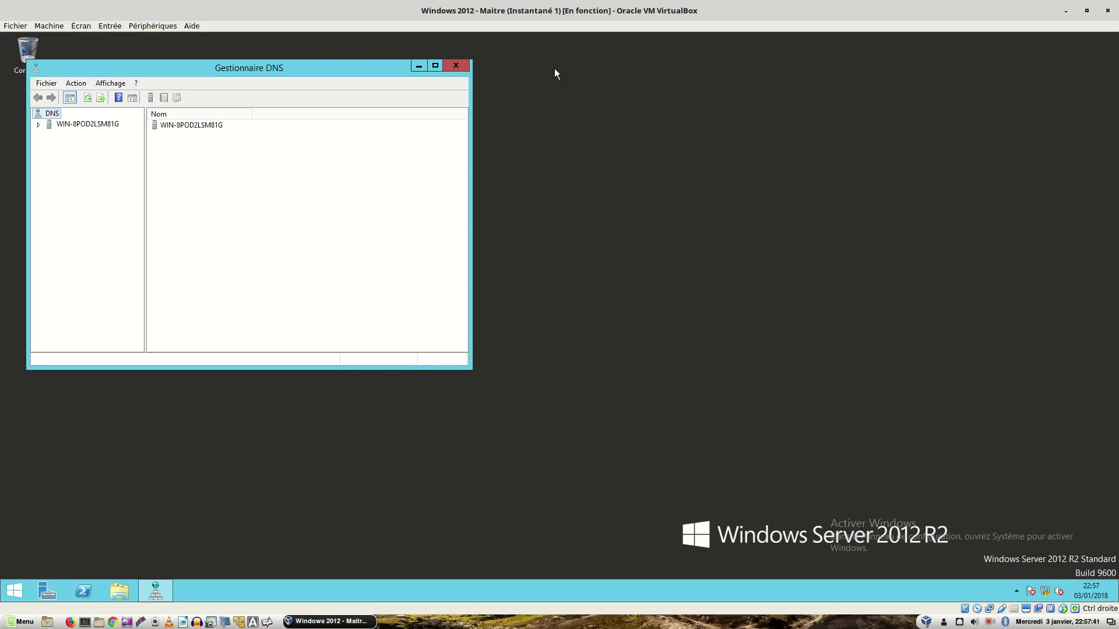
left_click(434, 66)
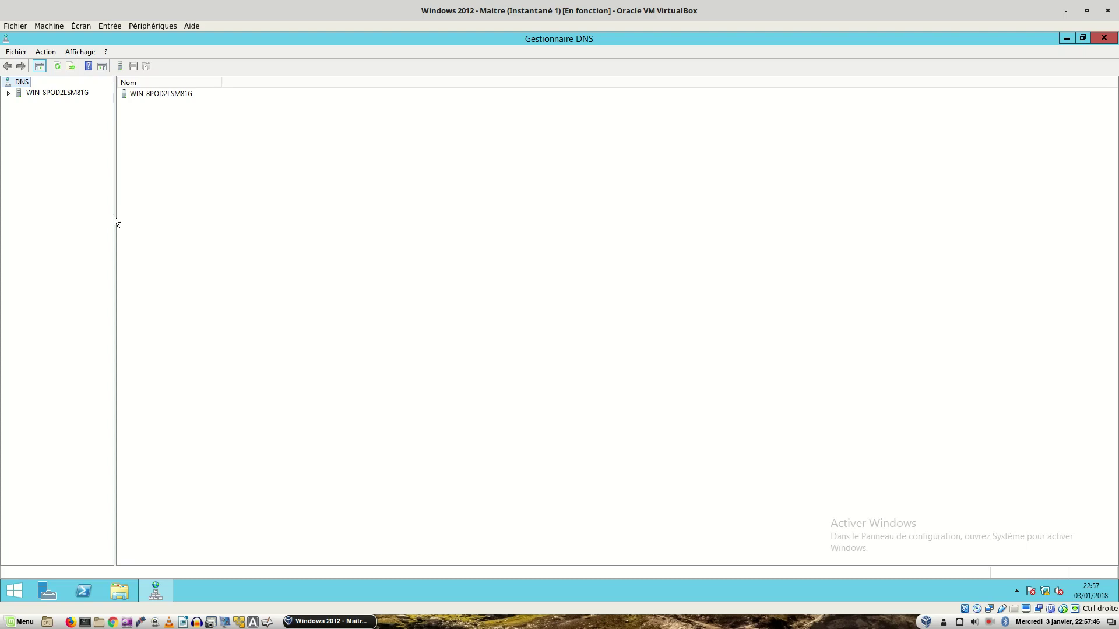
Step: Widen the tree pane and expand the server's Zones de recherche directes down to netsystem.local
left_click_drag(115, 216, 294, 223)
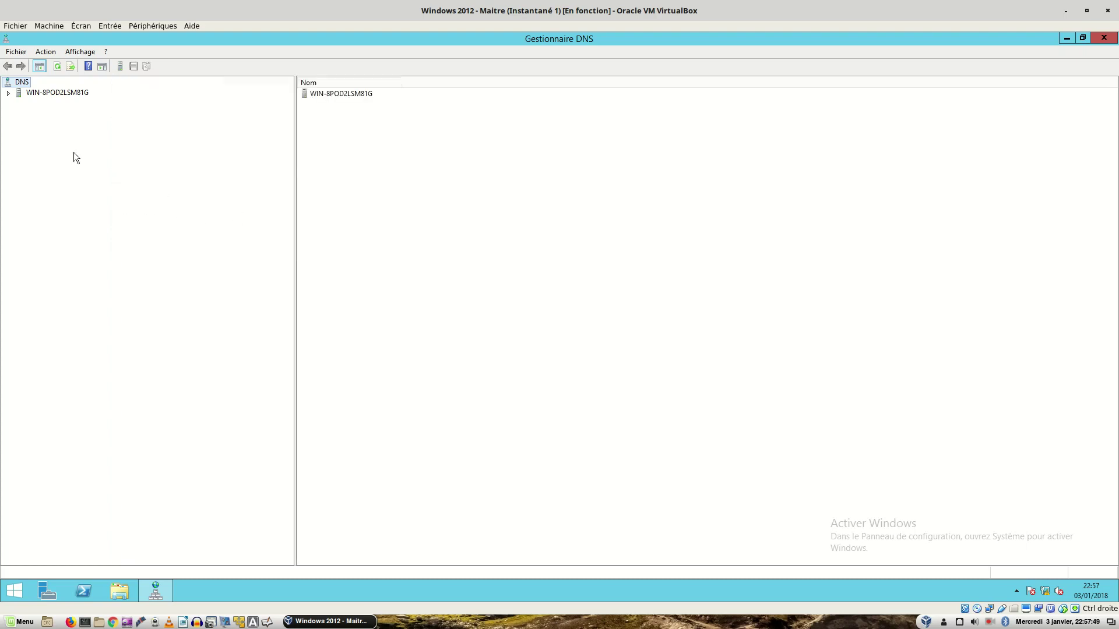
left_click(8, 93)
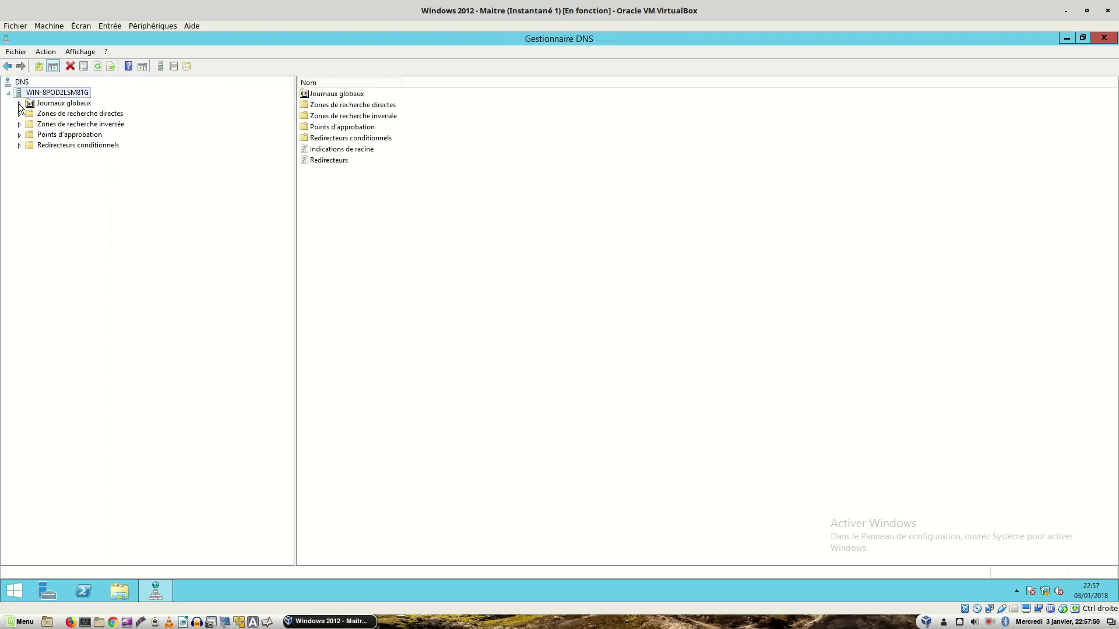
left_click(59, 114)
double_click(58, 114)
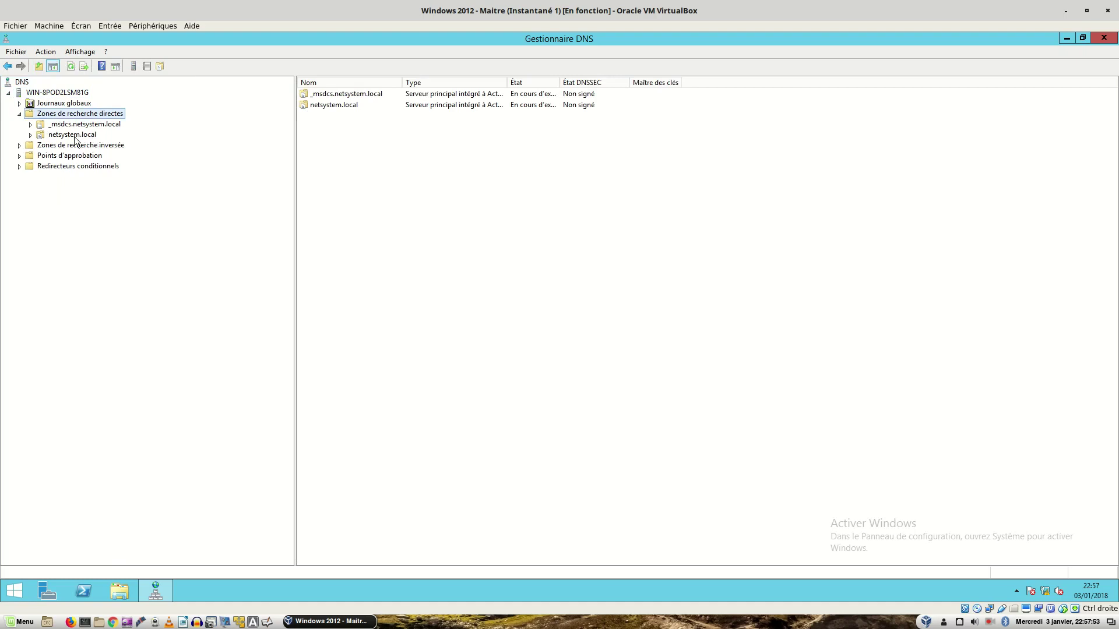
double_click(74, 136)
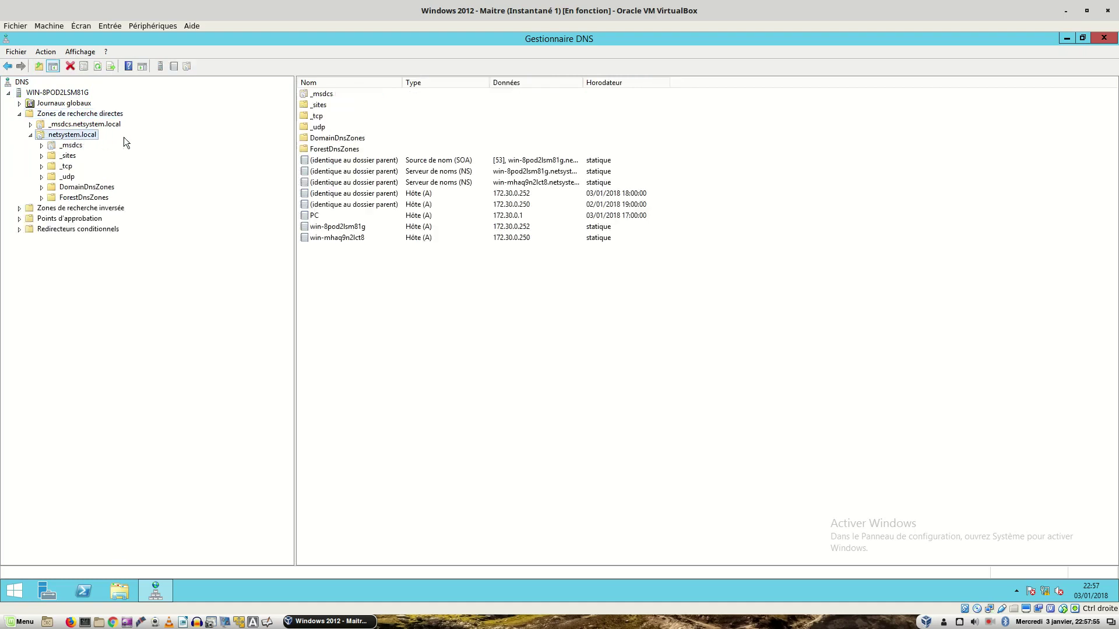
Step: Review the zone's host records for both controllers, its two NS records, and the SOA record
left_click(328, 228)
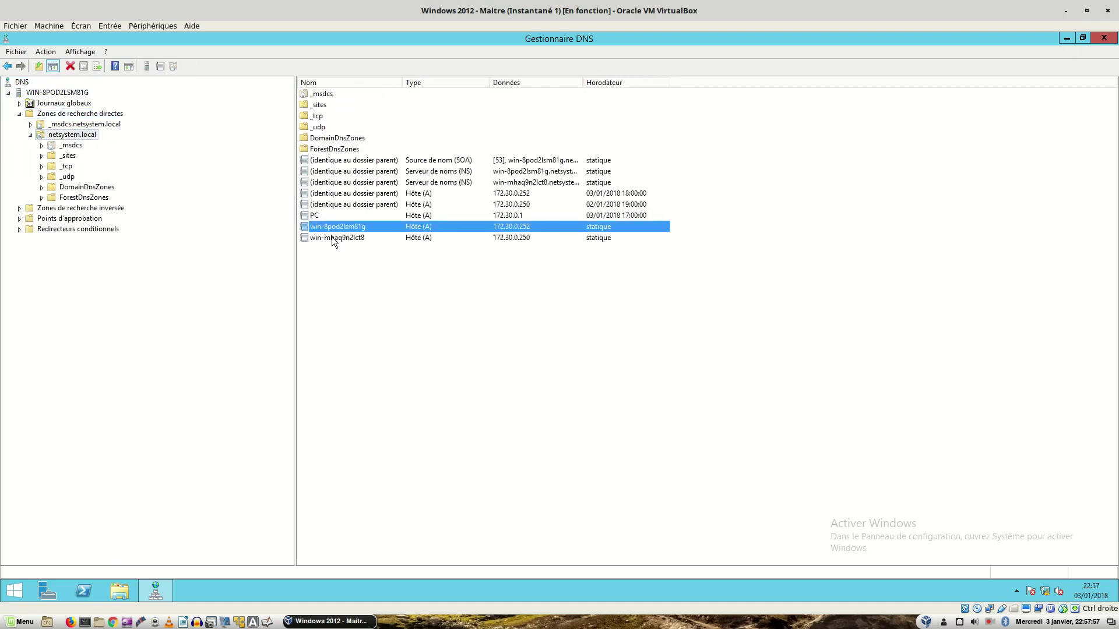
left_click(331, 237)
left_click(335, 228)
left_click(335, 239)
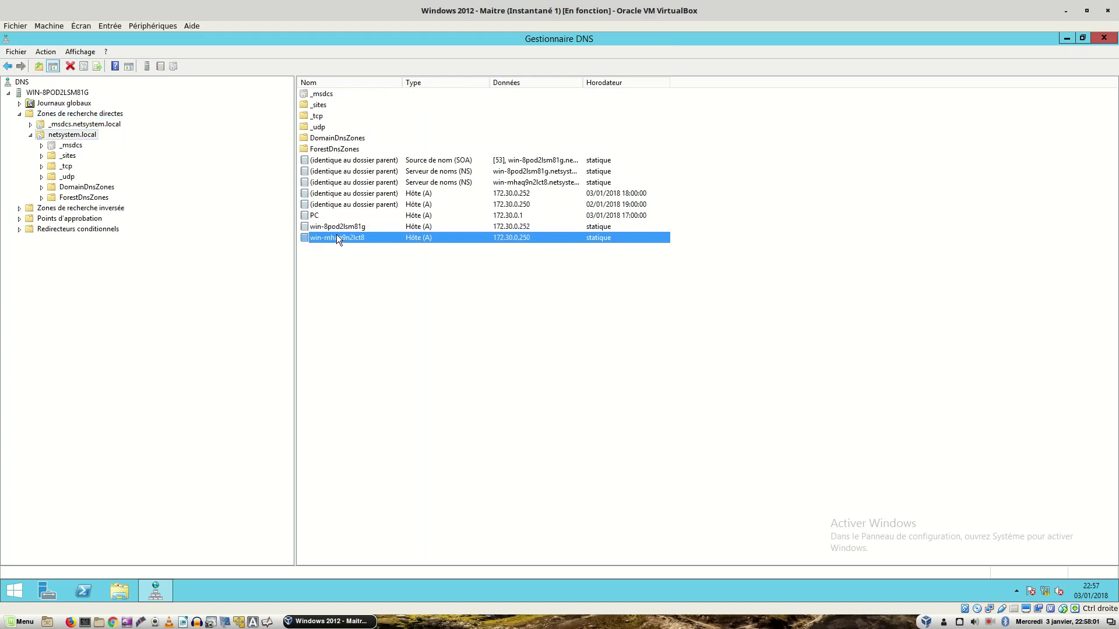
left_click(385, 175)
left_click(388, 182)
left_click(389, 175)
left_click(388, 193)
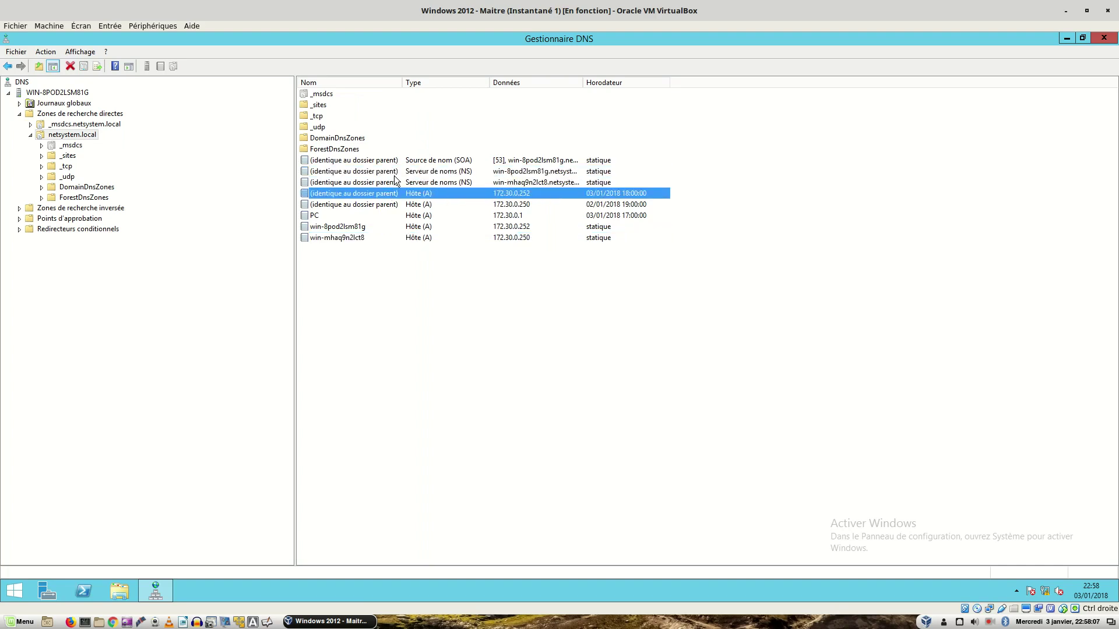
left_click(395, 174)
left_click(392, 183)
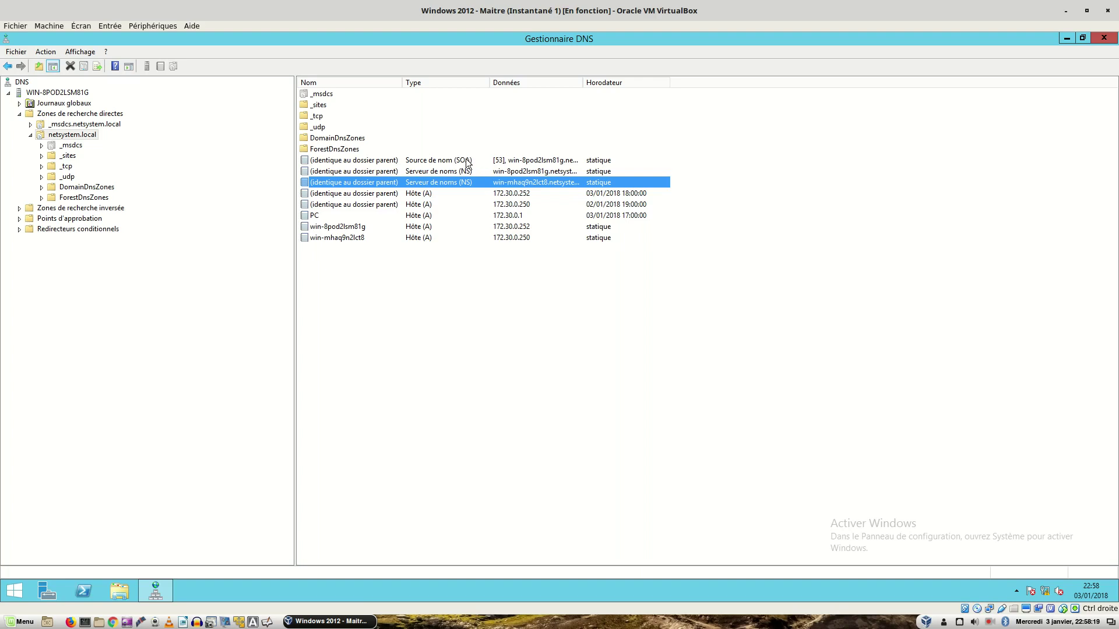
left_click(466, 162)
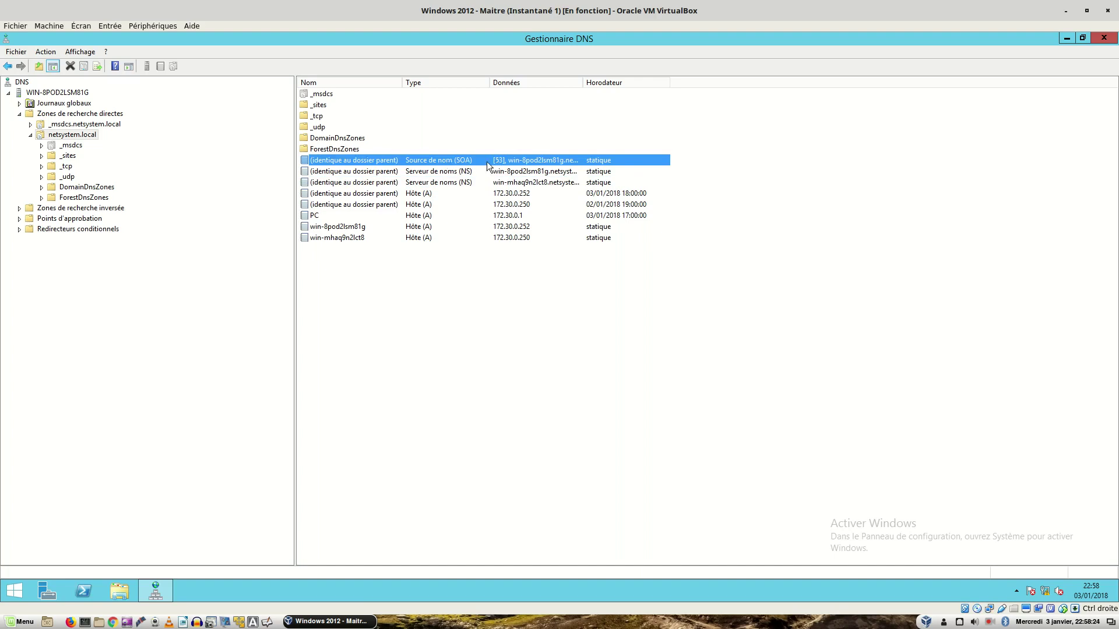
Step: View and cancel the SOA record properties, then open the _tcp folder and select its _ldap records
double_click(487, 162)
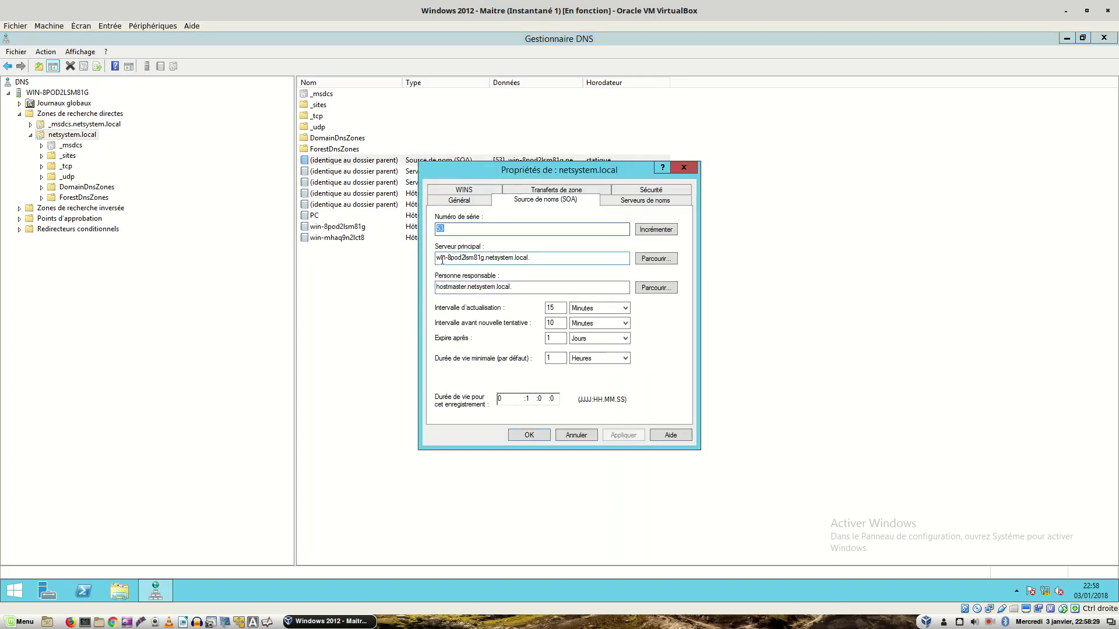
left_click(574, 436)
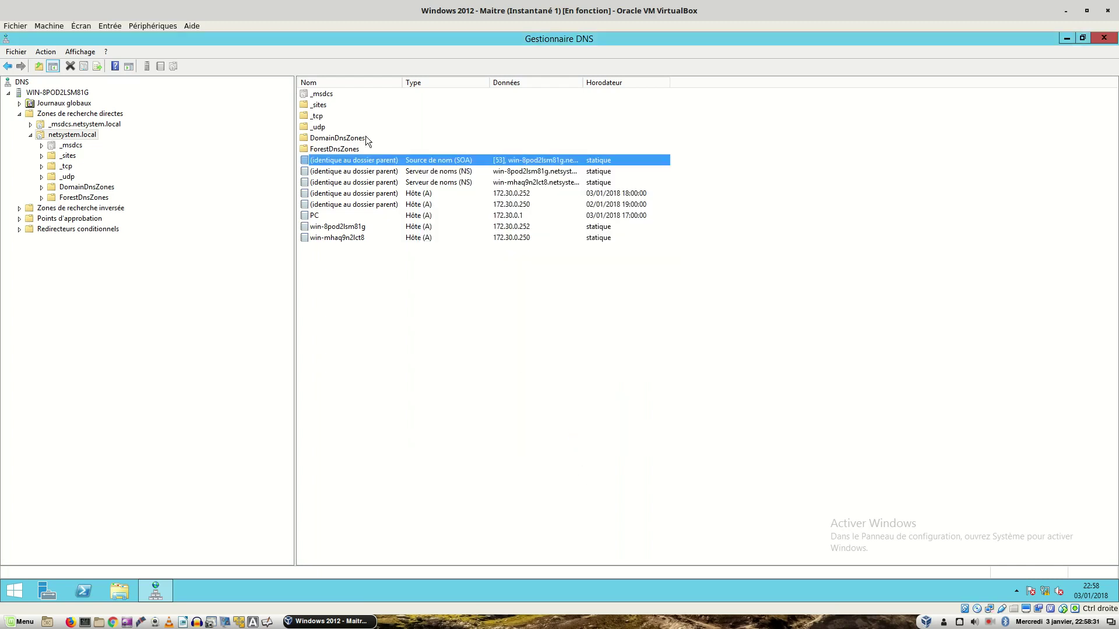
double_click(320, 119)
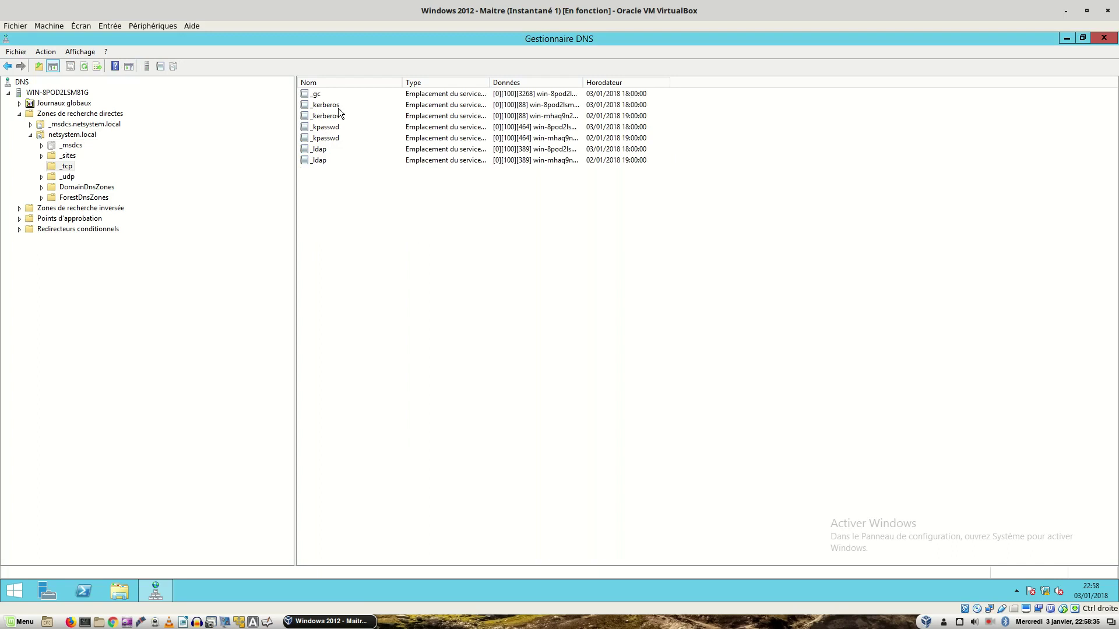
left_click(318, 150)
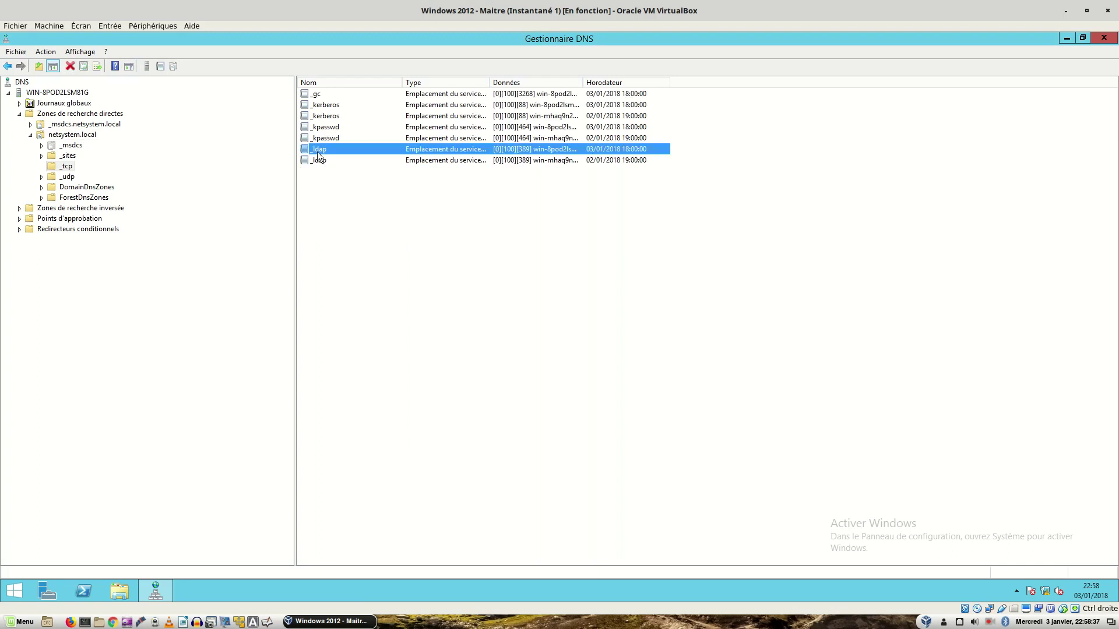
left_click(320, 161)
left_click(318, 150)
left_click(320, 160)
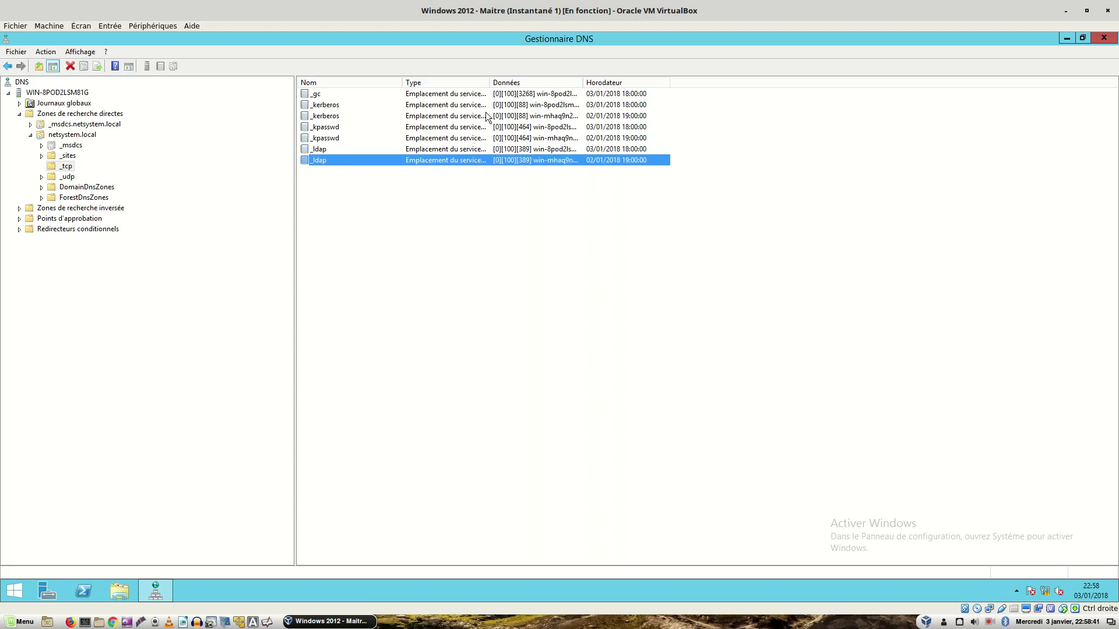
Step: Widen the Données column and review the _ldap, _kpasswd, _kerberos and _gc SRV records
left_click_drag(582, 77, 656, 78)
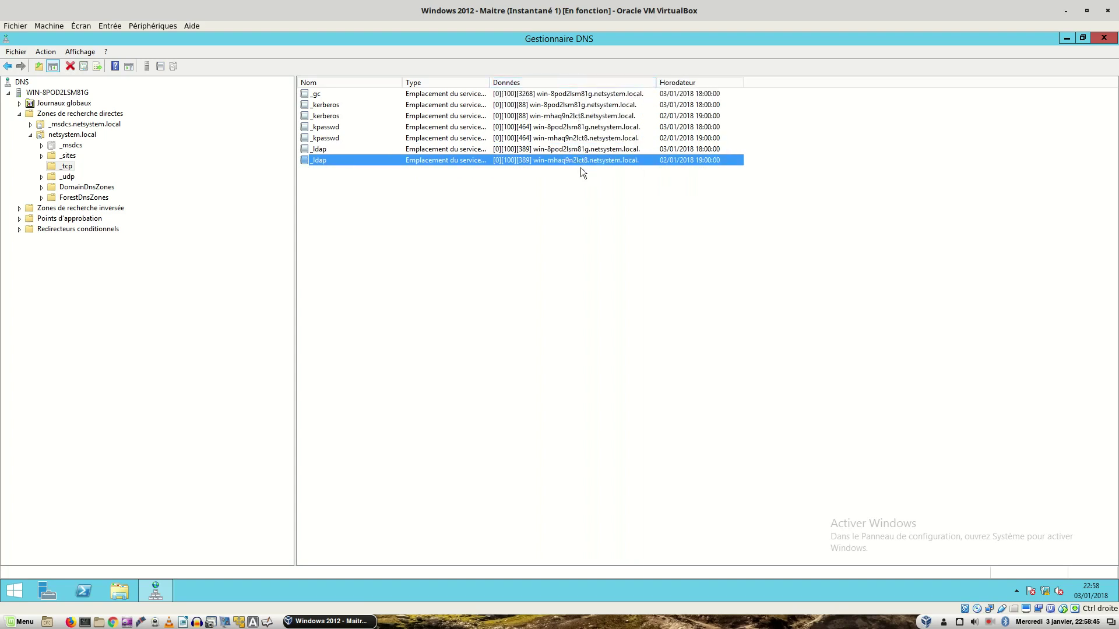
left_click(581, 152)
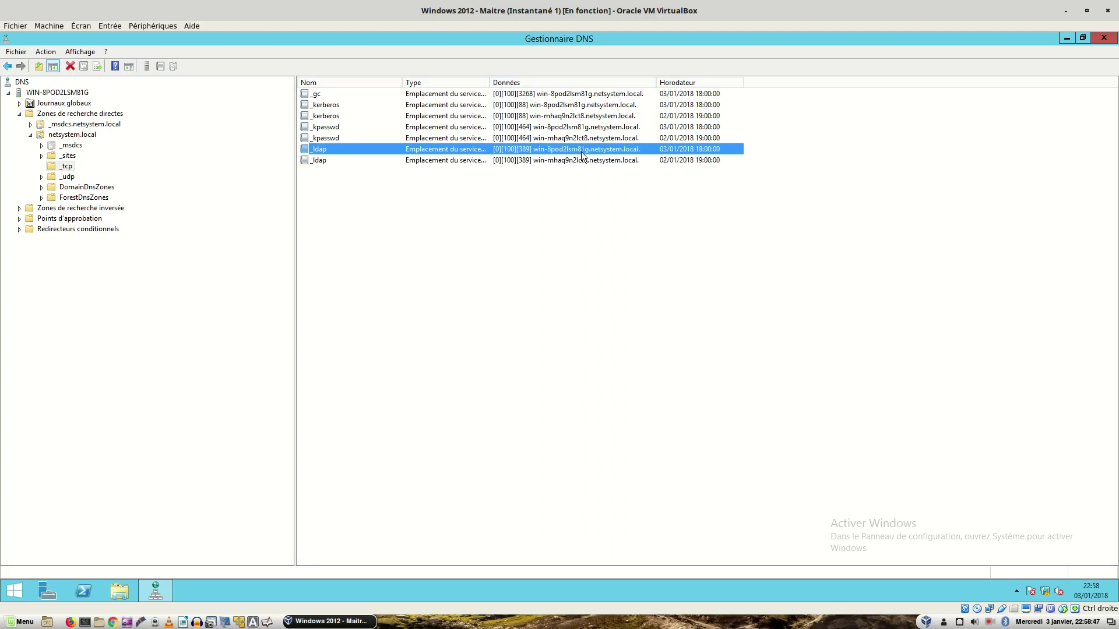
left_click(579, 161)
left_click(573, 142)
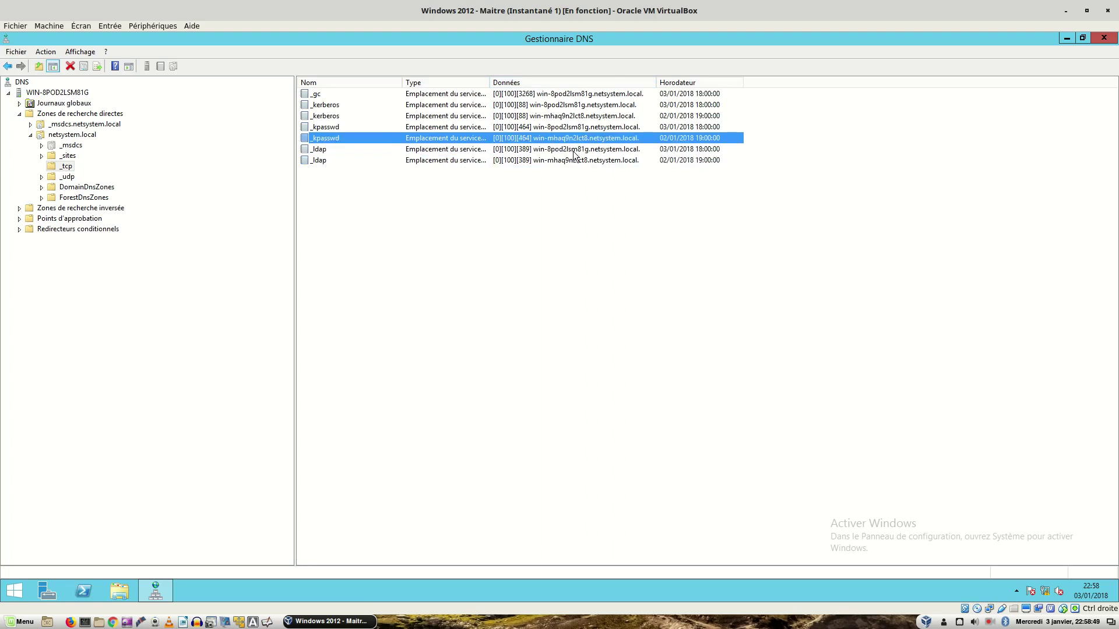
left_click(572, 149)
left_click(569, 159)
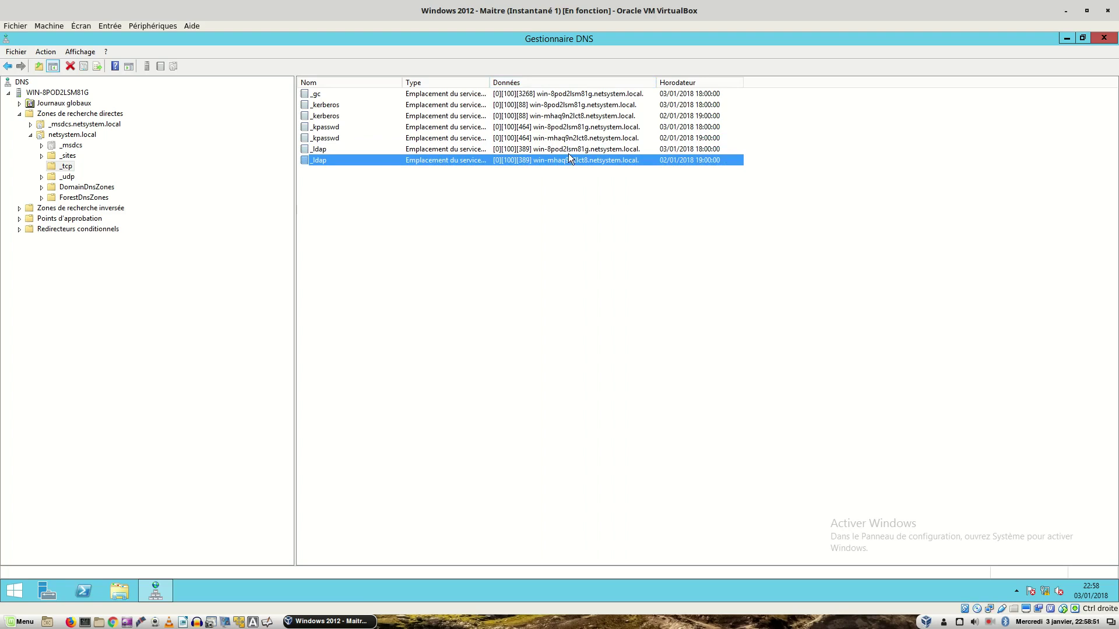
left_click(568, 151)
left_click(572, 159)
left_click(557, 150)
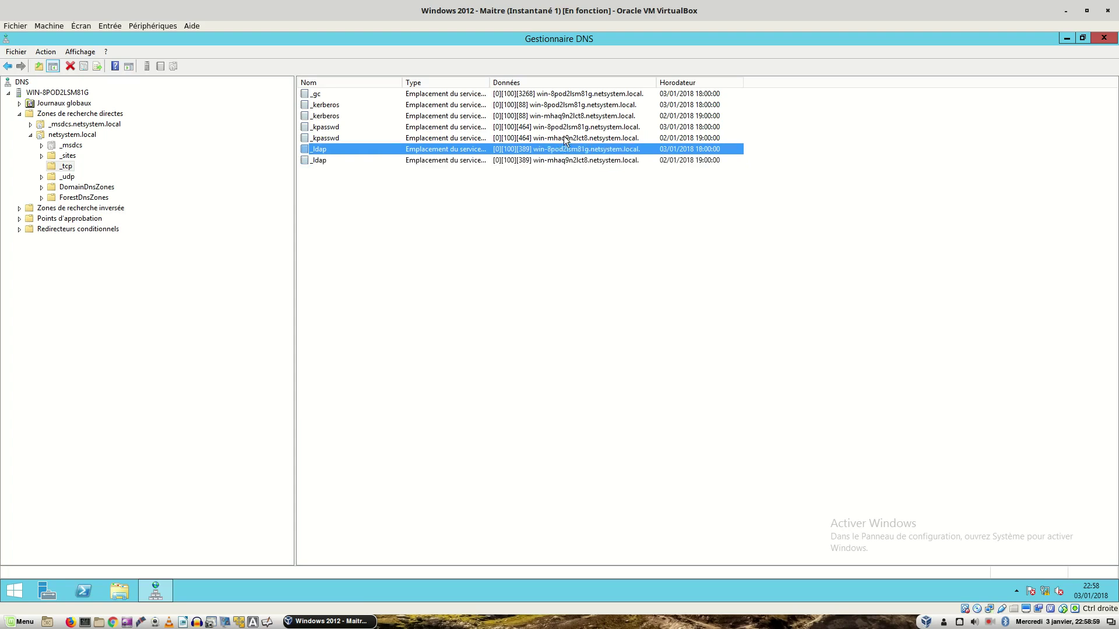
left_click(564, 137)
left_click(563, 128)
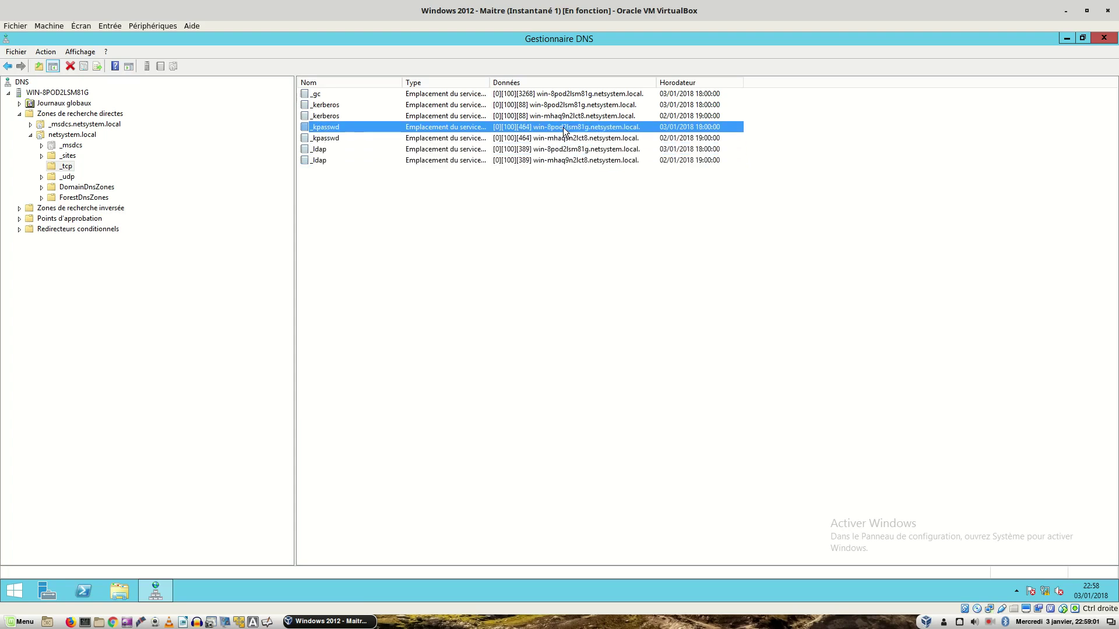
left_click(564, 117)
left_click(563, 107)
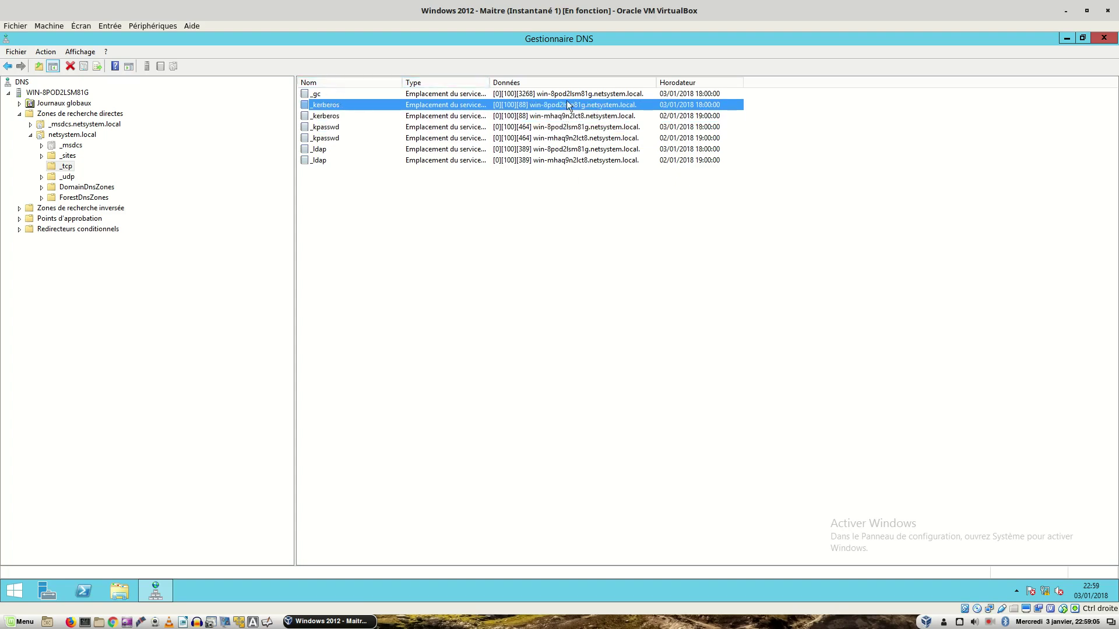
left_click(586, 95)
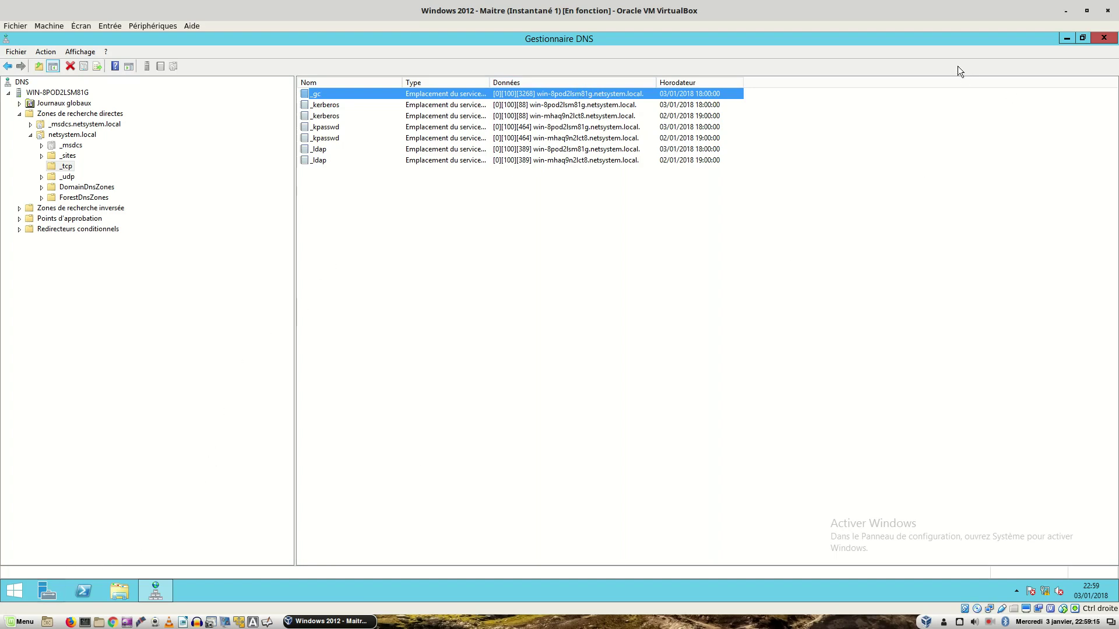
Step: Minimize DNS Manager, launch Active Directory Users and Computers from Server Manager, and select WIN-8POD2LSM81G
left_click(155, 594)
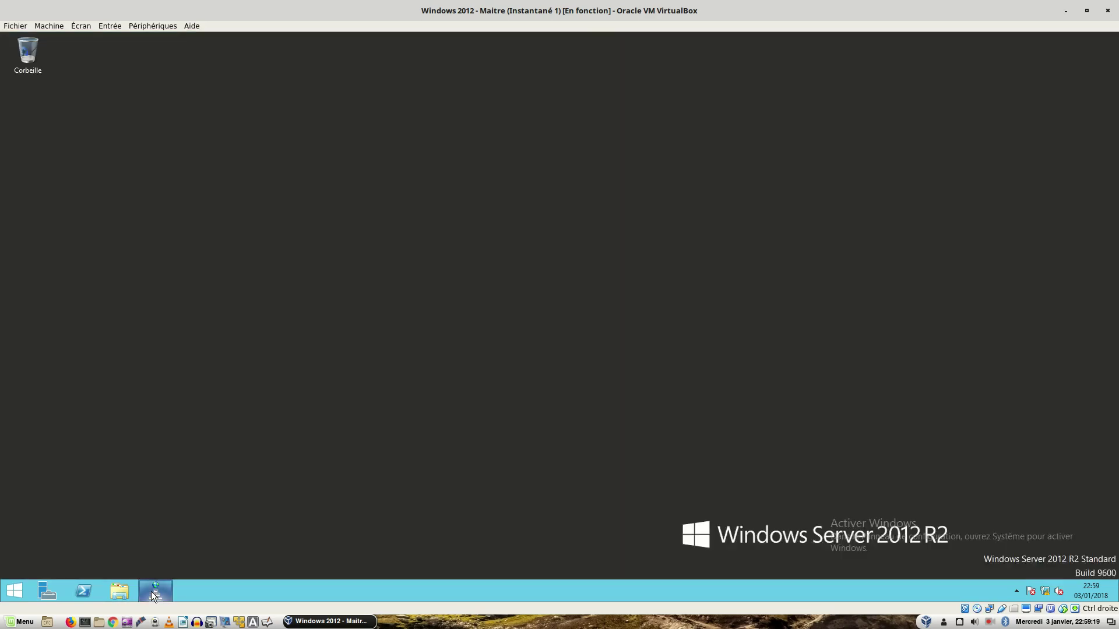
left_click(40, 593)
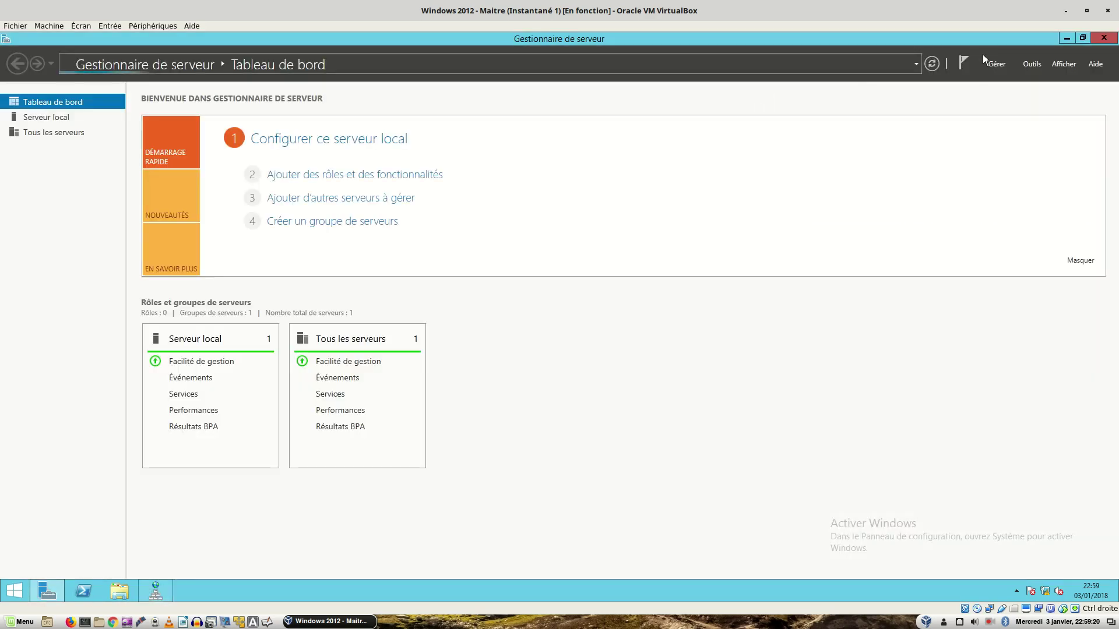
left_click(1026, 64)
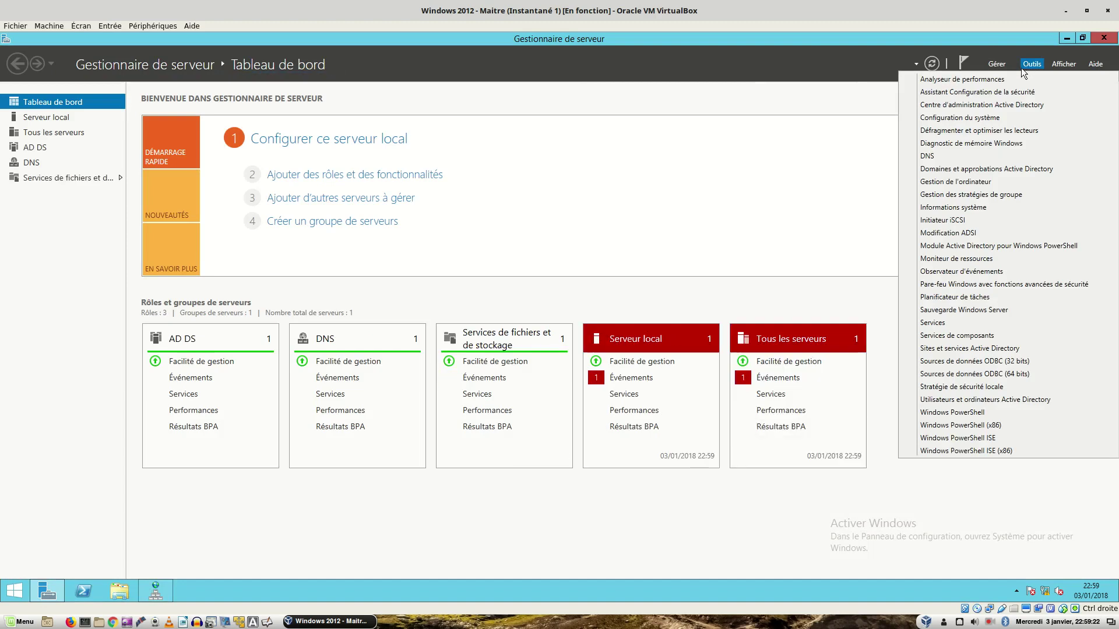
left_click(957, 401)
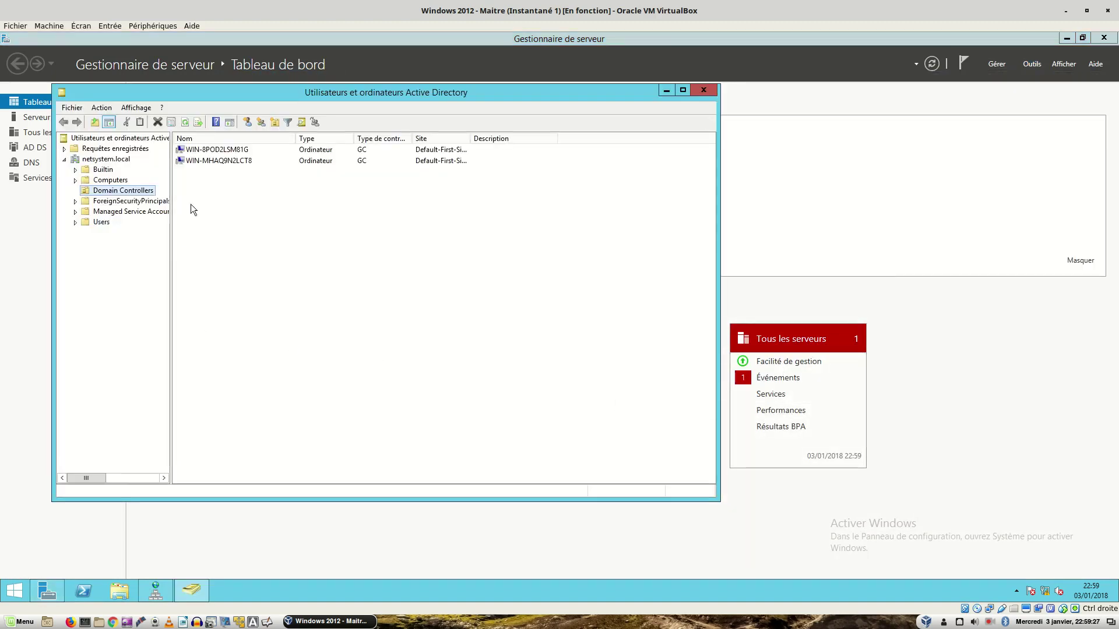
left_click(237, 153)
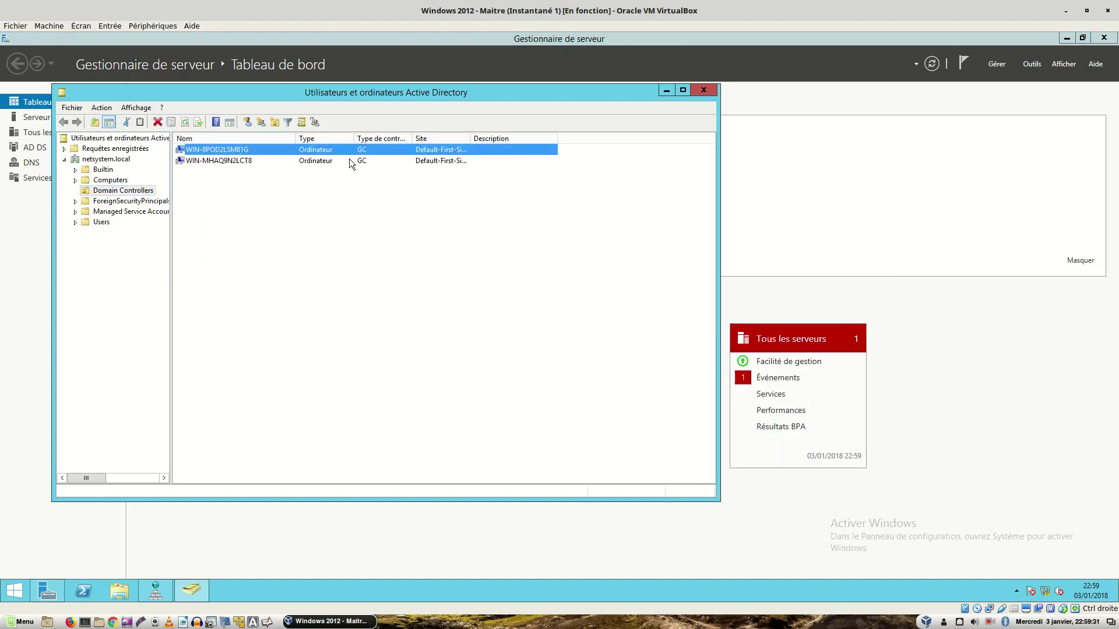
Step: Inspect WIN-8POD2LSM81G's properties and NTDS settings, closing both without changes
double_click(412, 138)
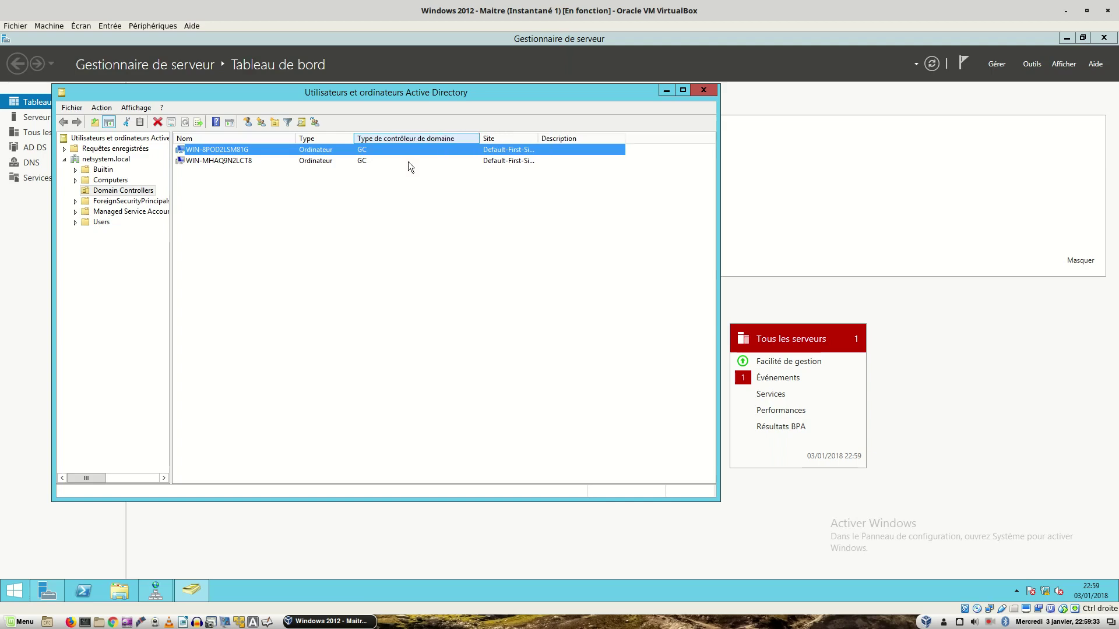
double_click(369, 149)
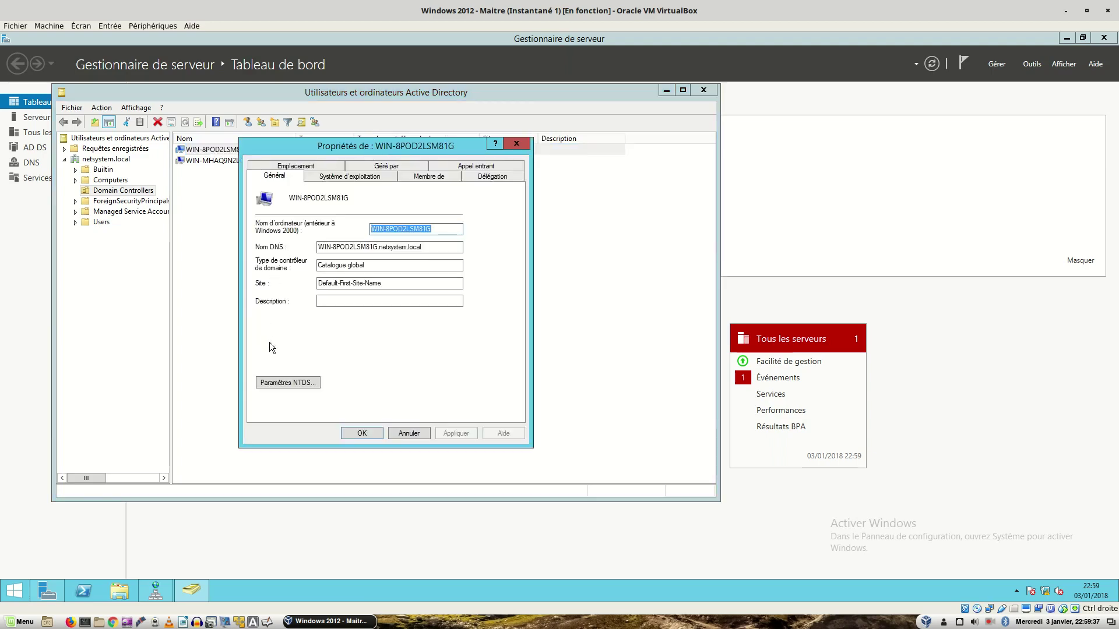
left_click(290, 383)
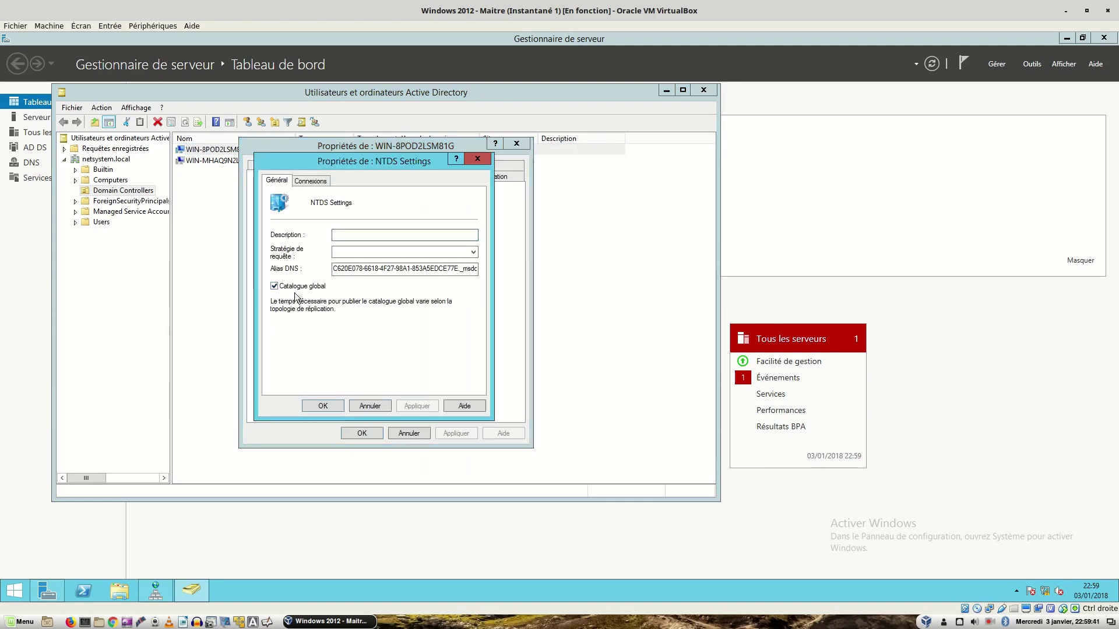
left_click(373, 406)
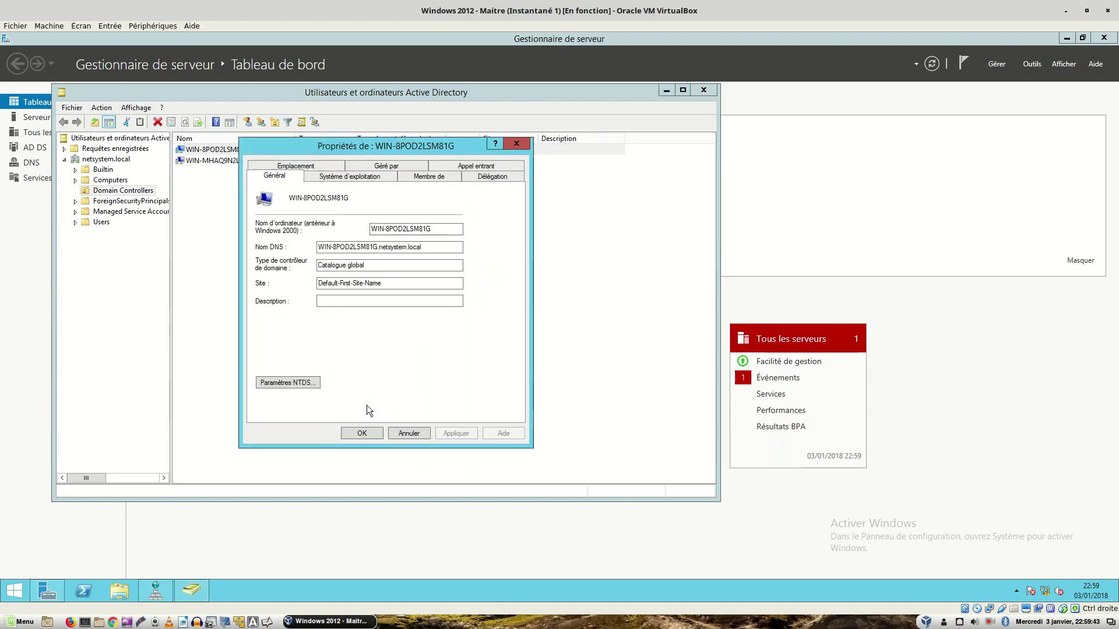
left_click(409, 434)
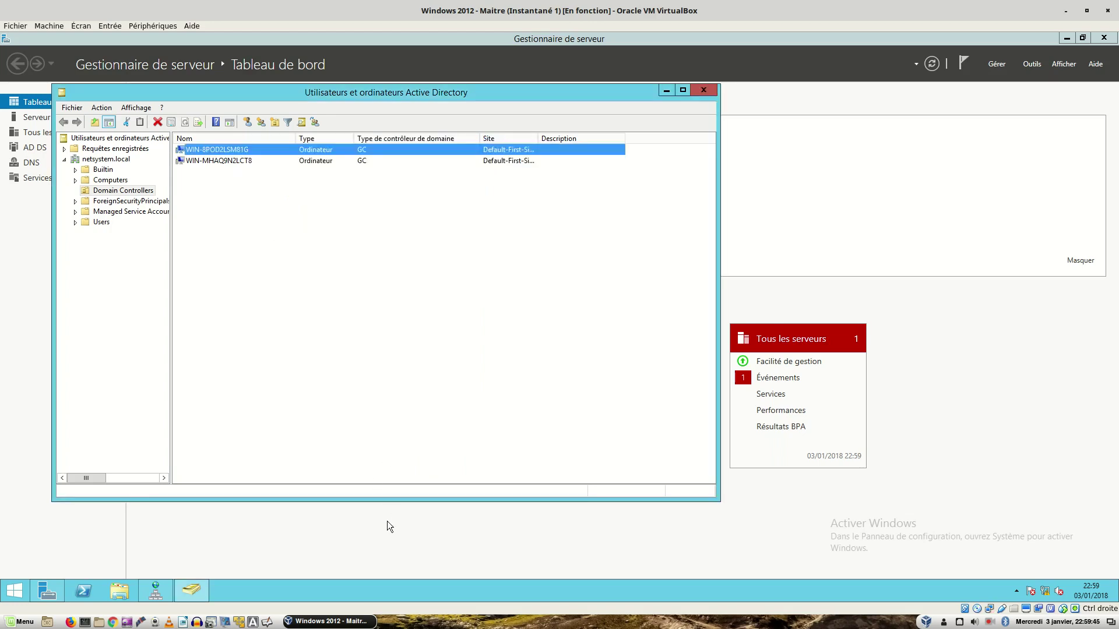
Step: Switch to DNS Manager to clear the record selection, then bring Active Directory Users and Computers back
left_click(166, 596)
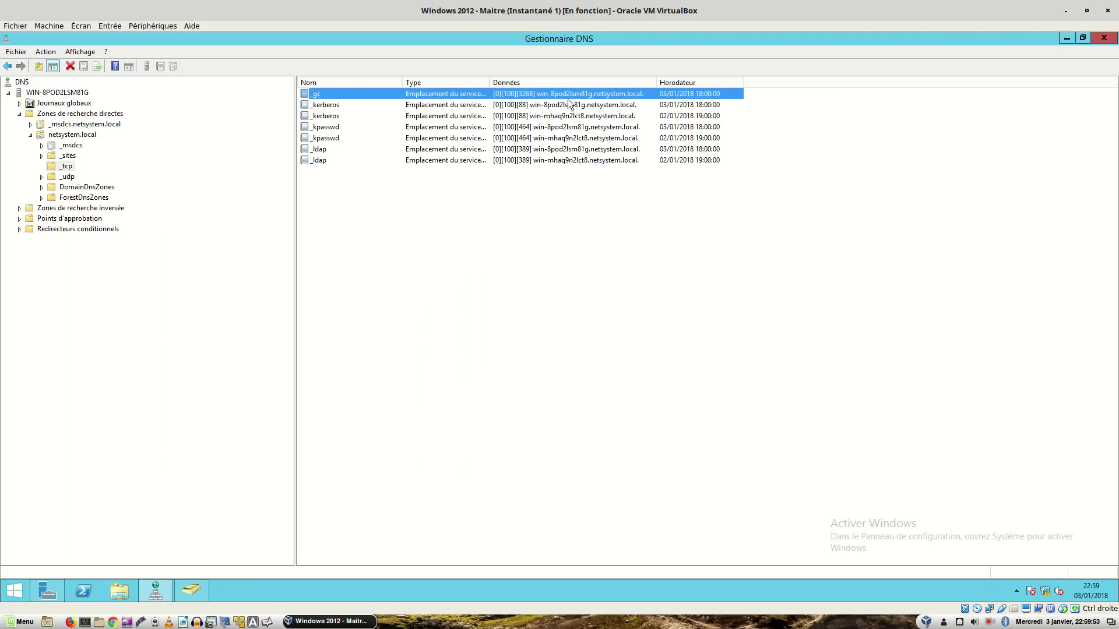
left_click(531, 242)
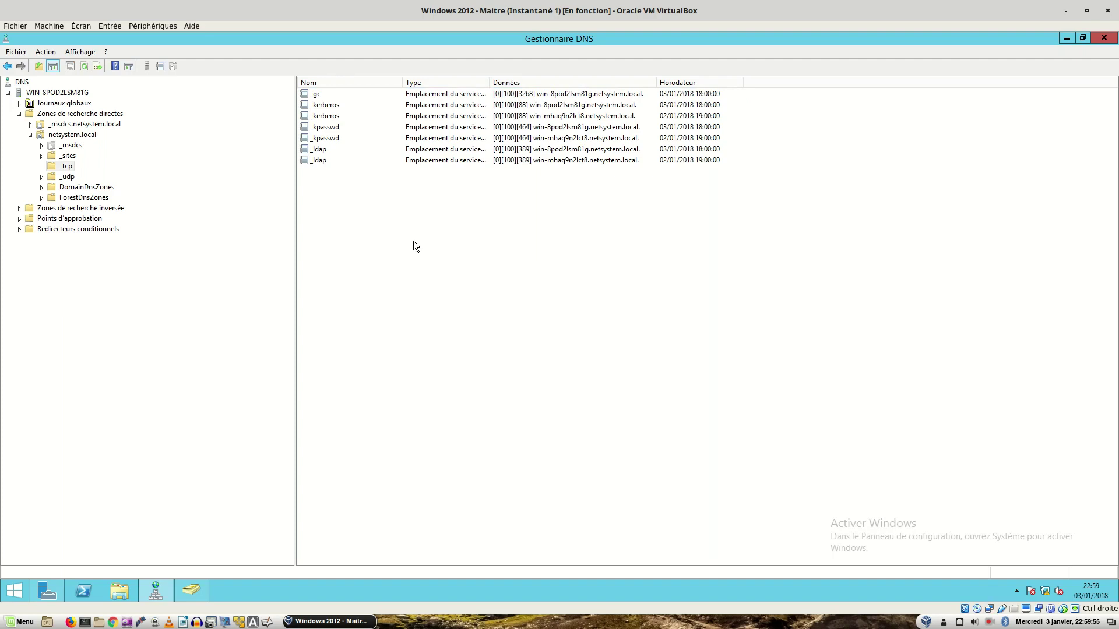
left_click(187, 590)
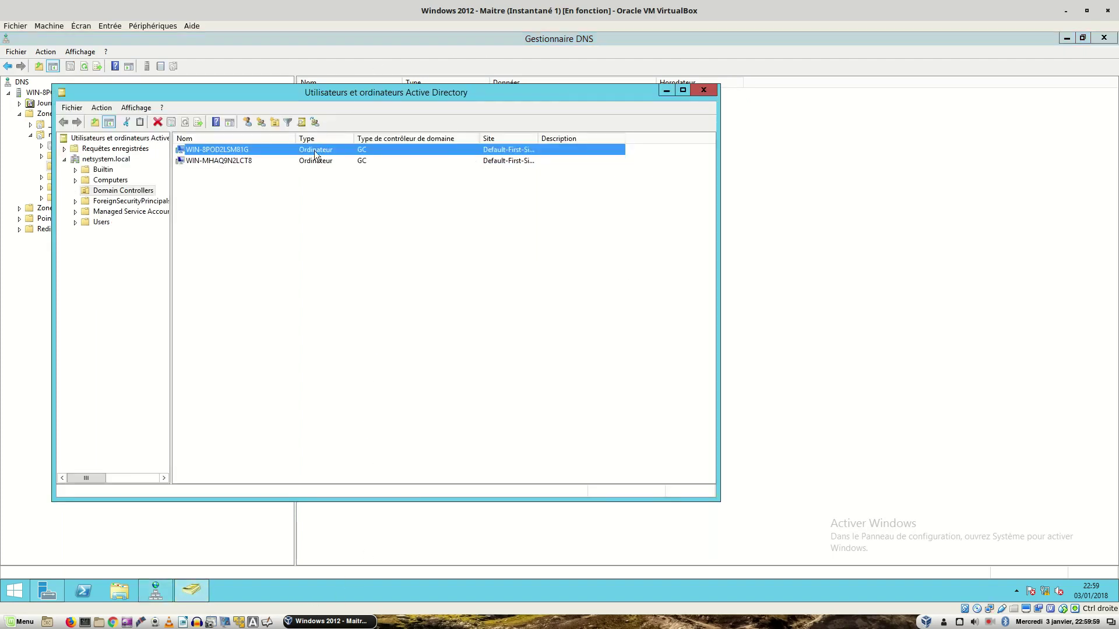
Step: Toggle Catalogue global off and back on in WIN-MHAQ9N2LCT8's NTDS Settings, apply, confirm, and close ADUC
double_click(237, 160)
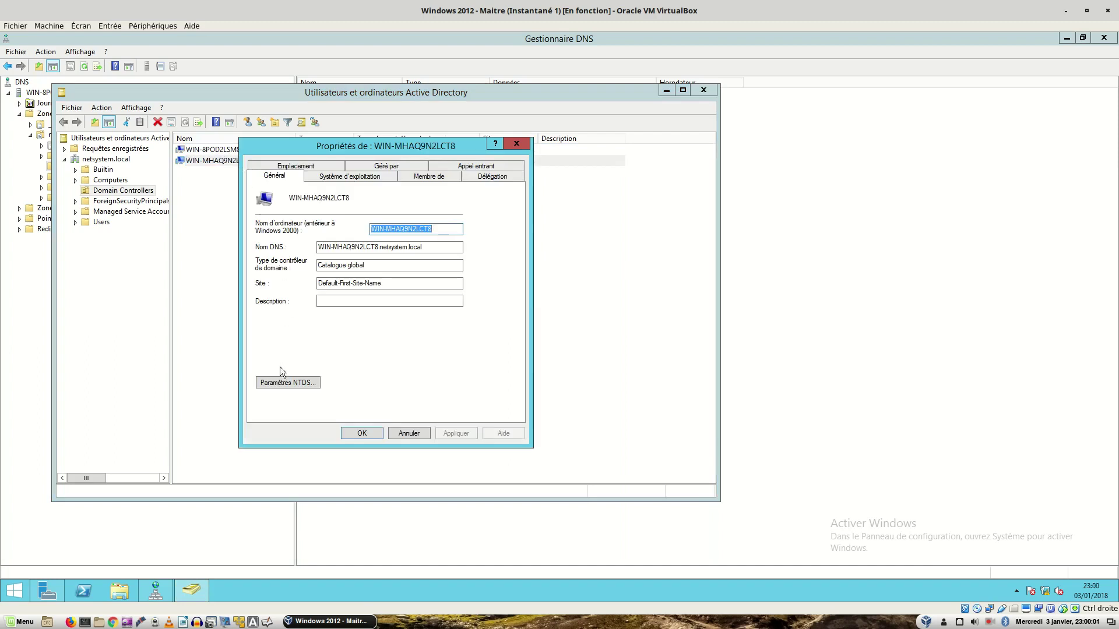
left_click(278, 380)
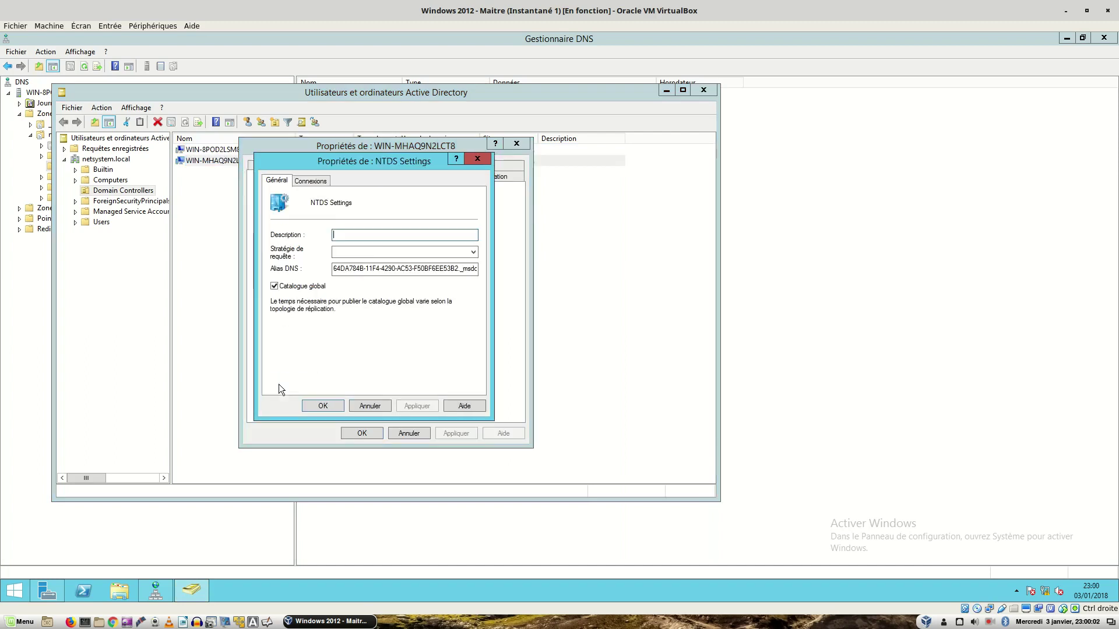
left_click(277, 287)
left_click(275, 286)
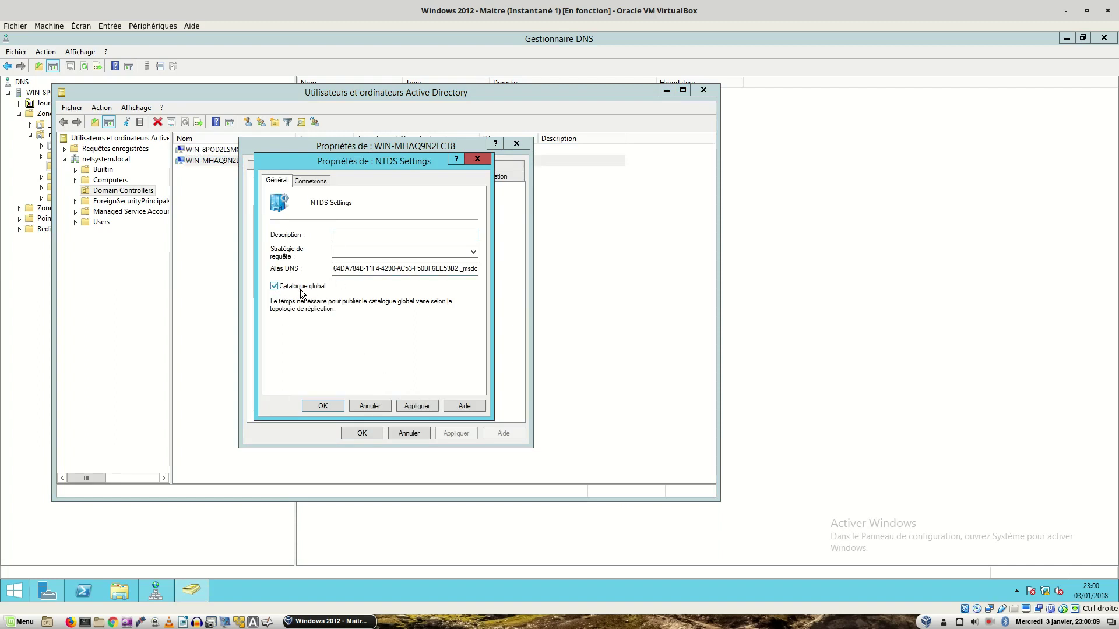
left_click(415, 404)
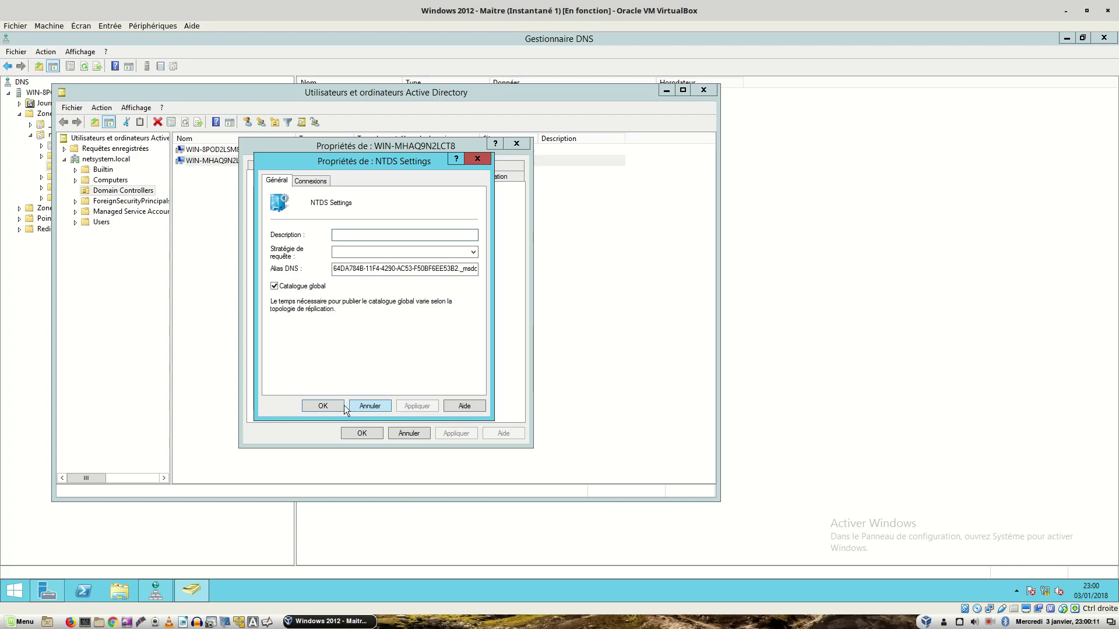
left_click(336, 407)
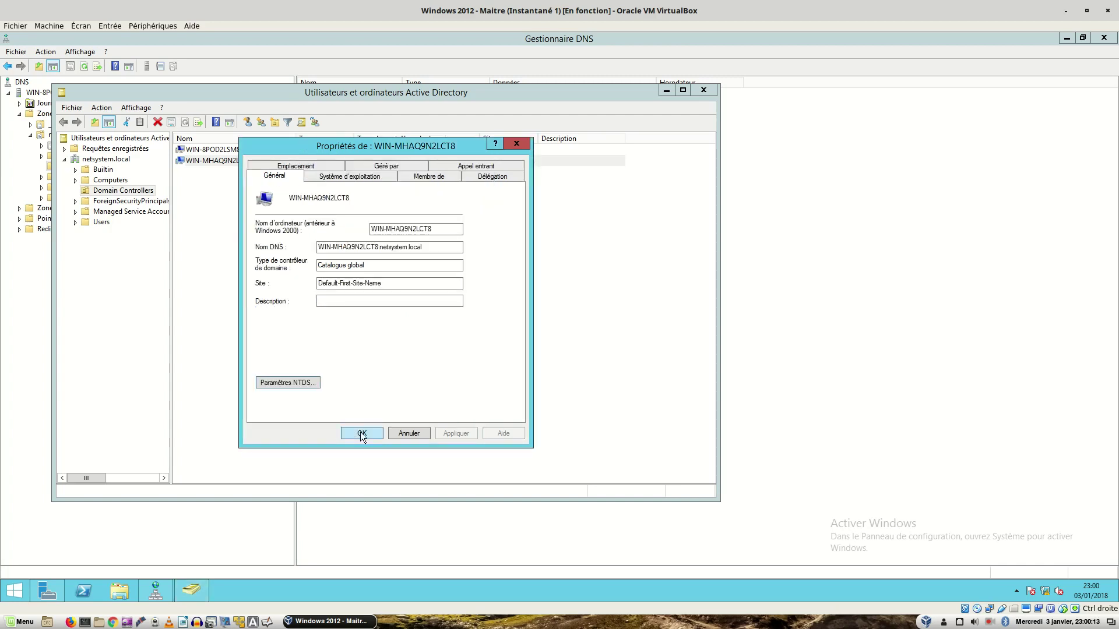
left_click(360, 432)
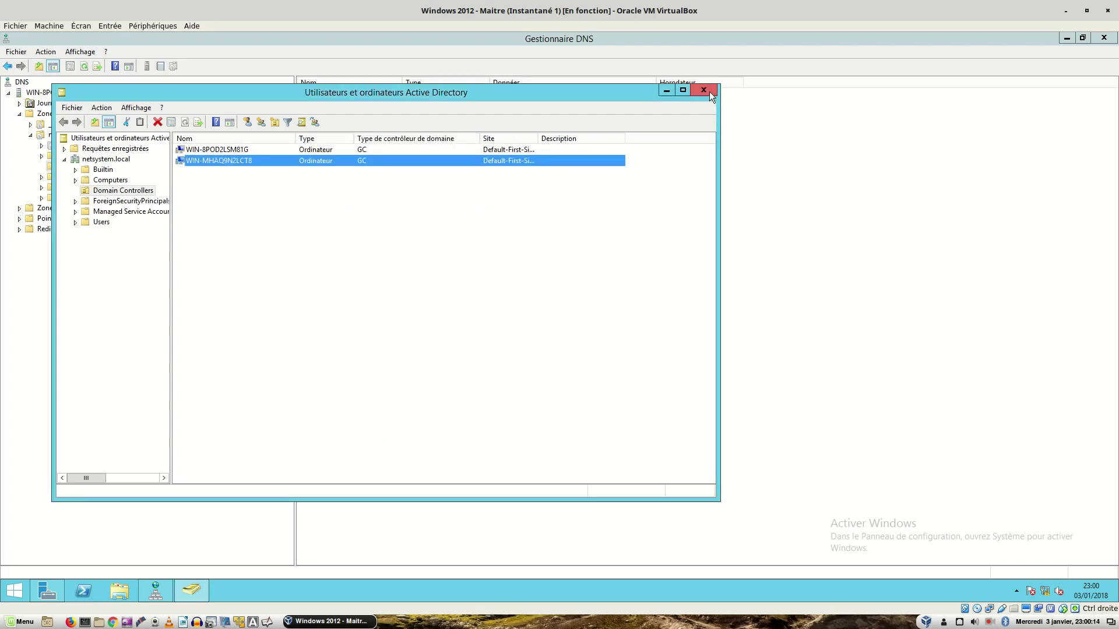
left_click(709, 92)
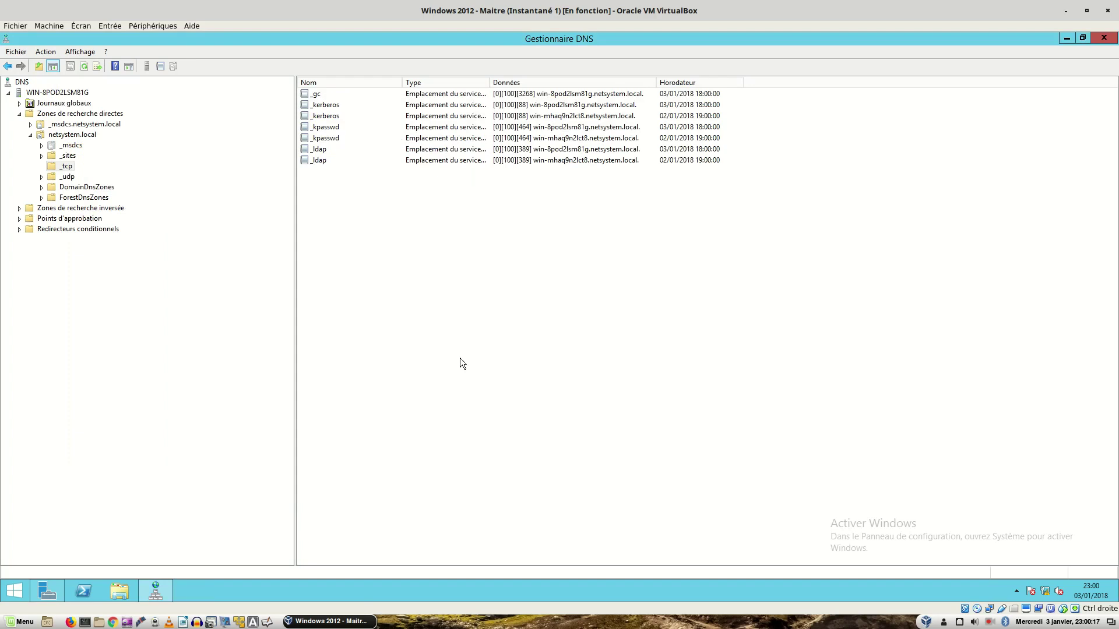
Step: Browse netsystem.local's _tcp and _msdcs folders in DNS Manager
left_click(68, 167)
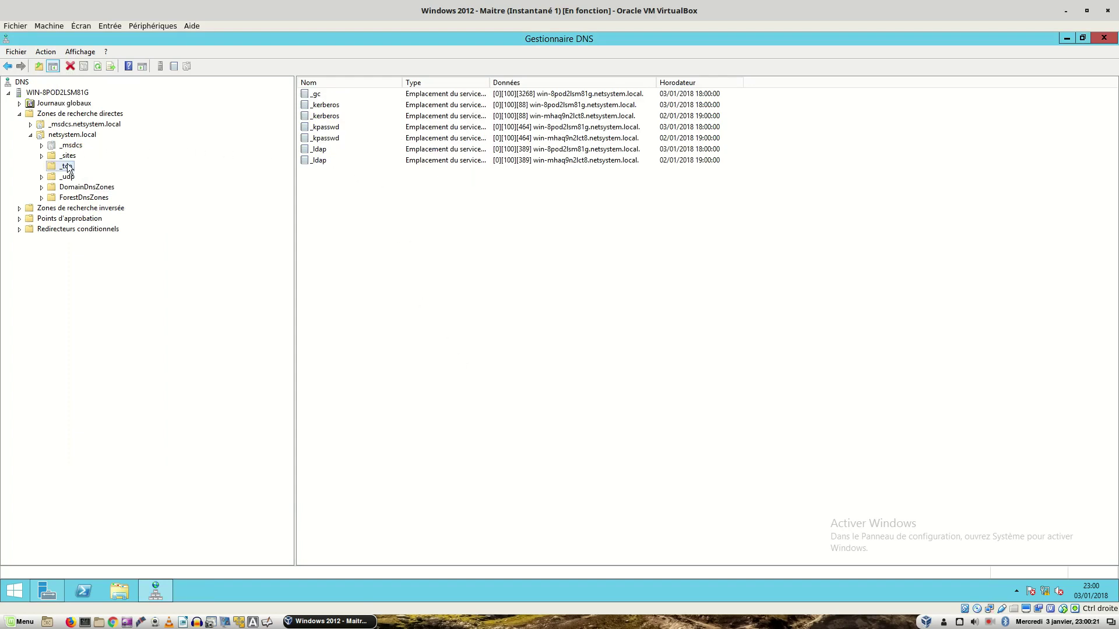
left_click(68, 148)
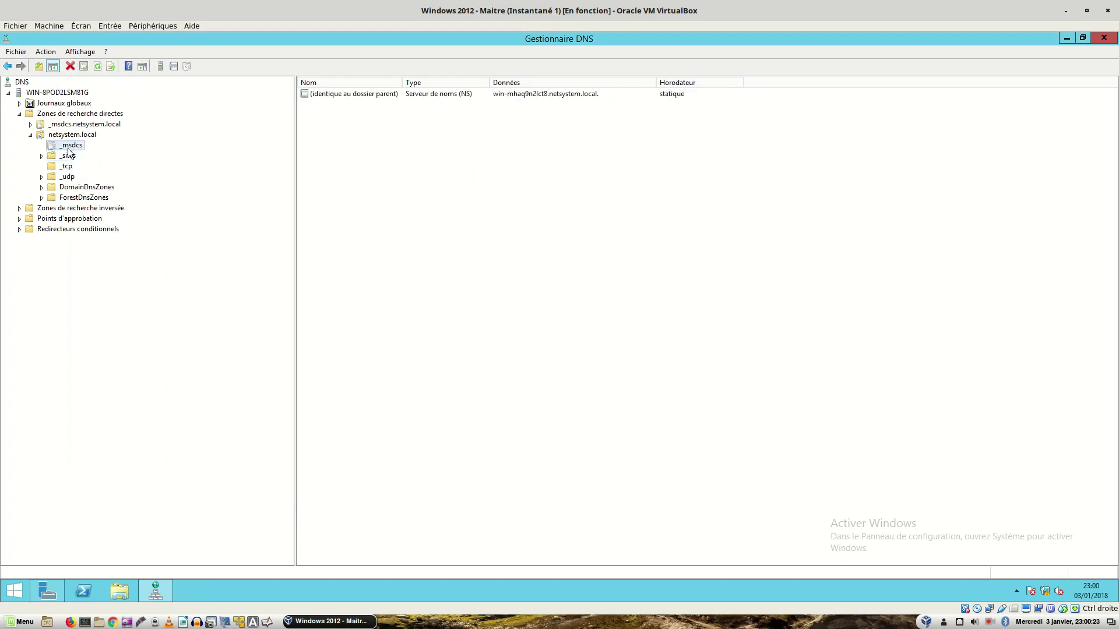
left_click(66, 167)
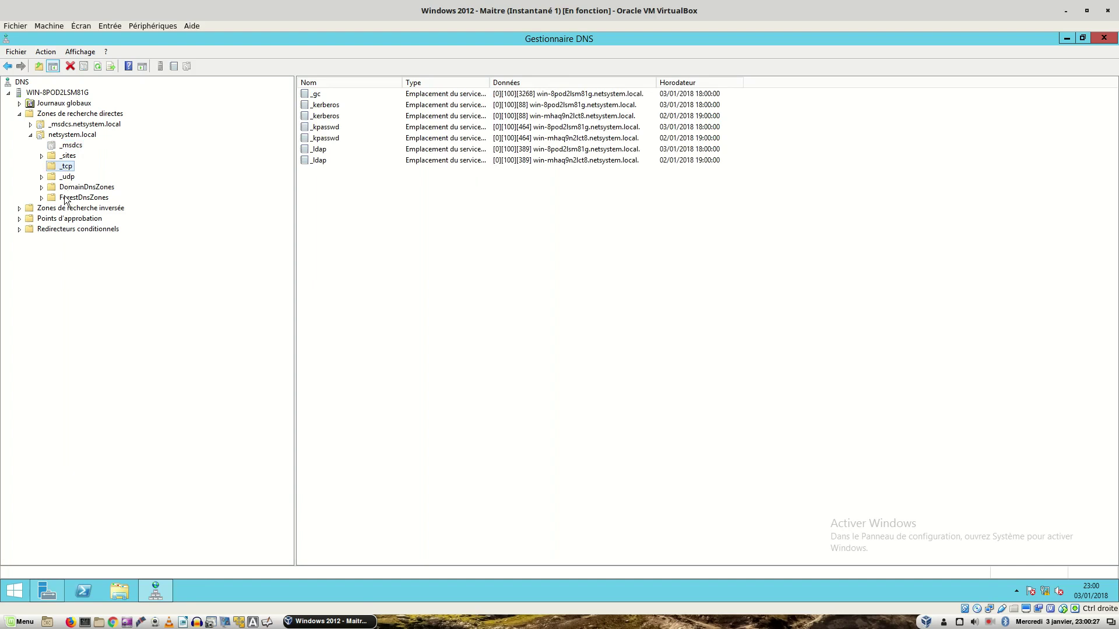
Step: Drill into DomainDnsZones > _sites > Default-First-Site-Name > _tcp, then return to netsystem.local's _gc record
left_click(65, 188)
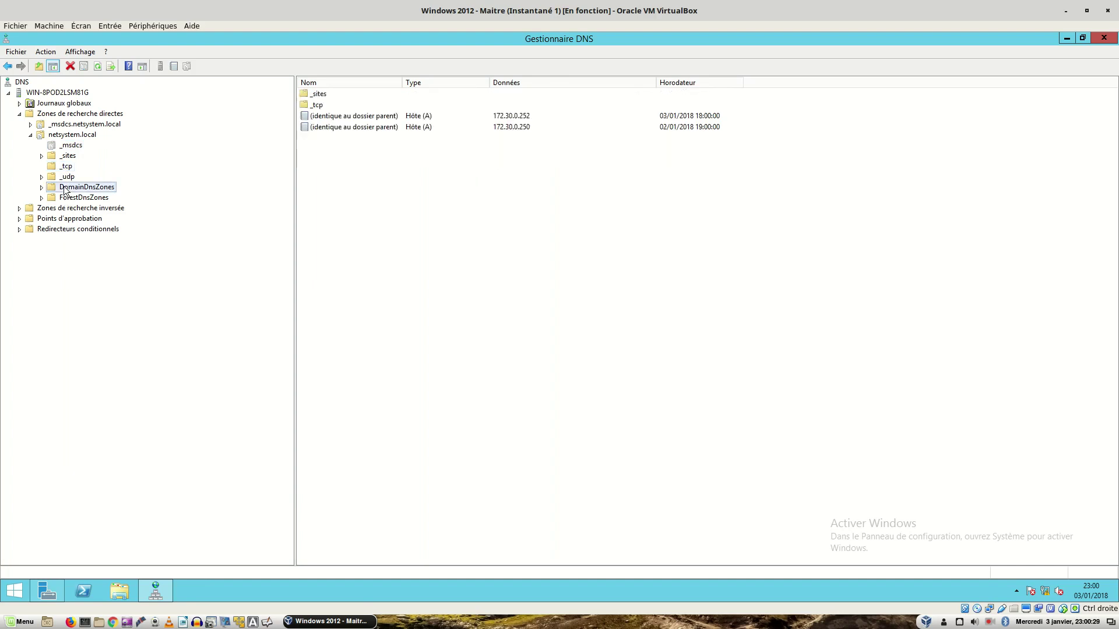
double_click(318, 94)
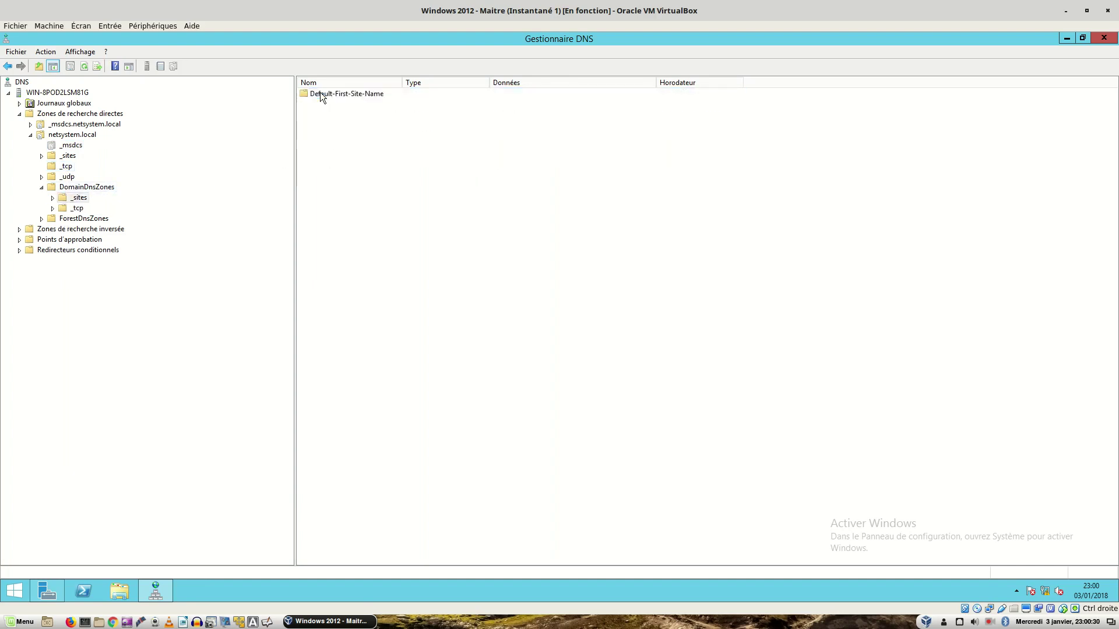
double_click(320, 94)
double_click(320, 94)
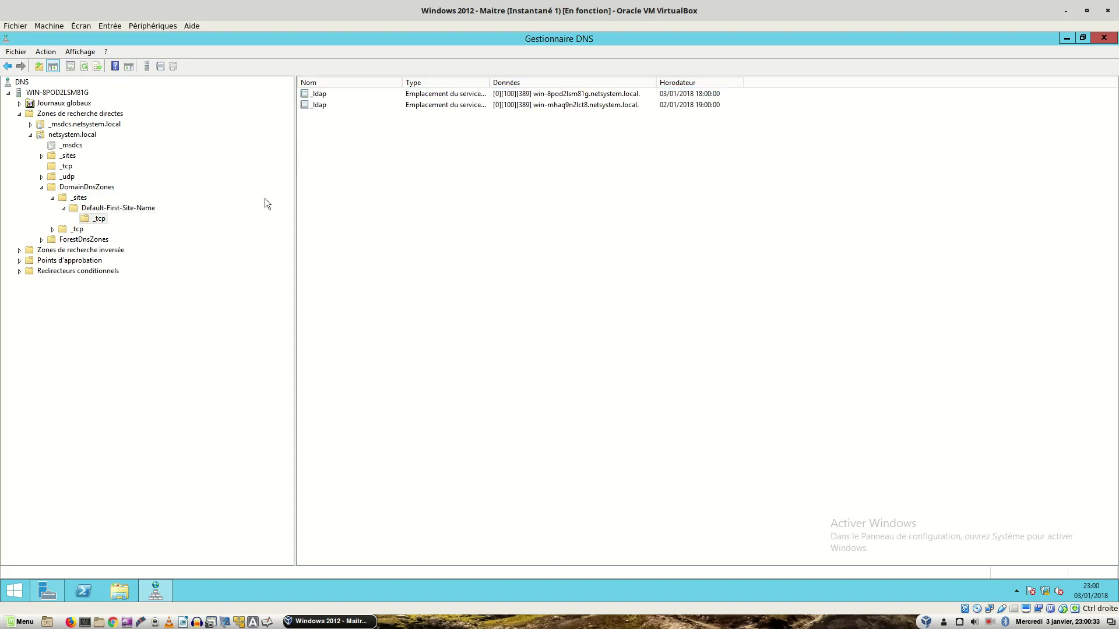
left_click(77, 229)
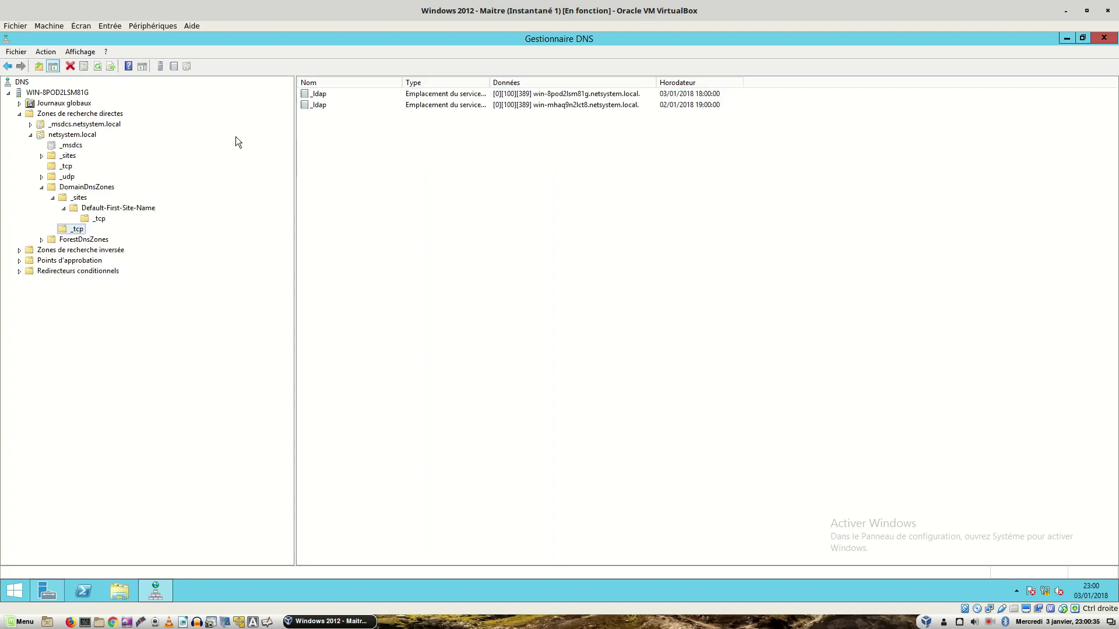
left_click(66, 167)
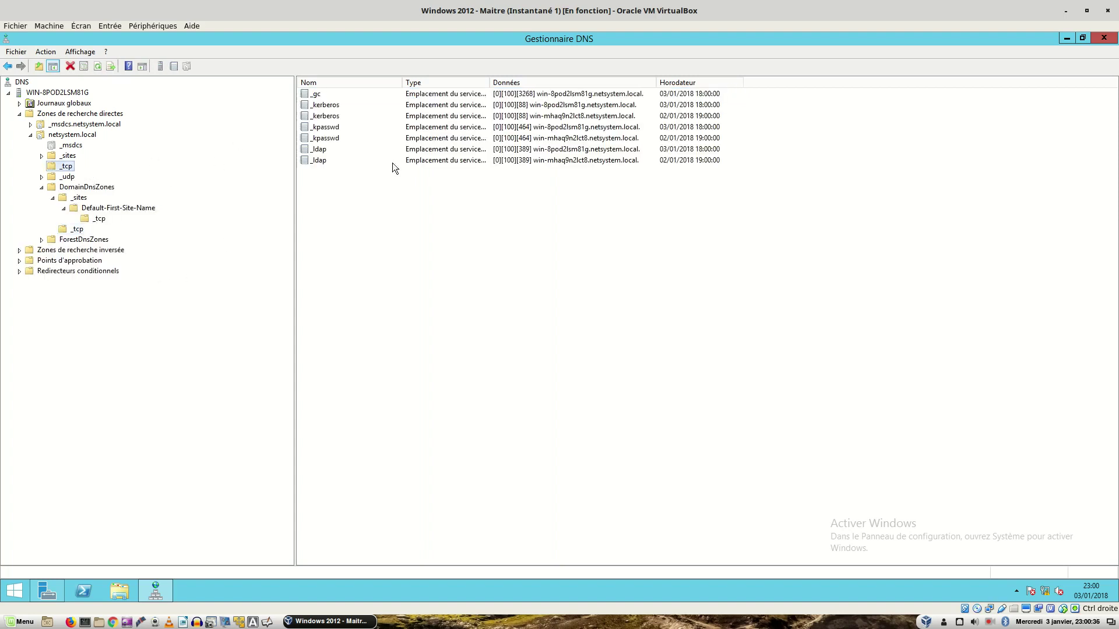
left_click(318, 91)
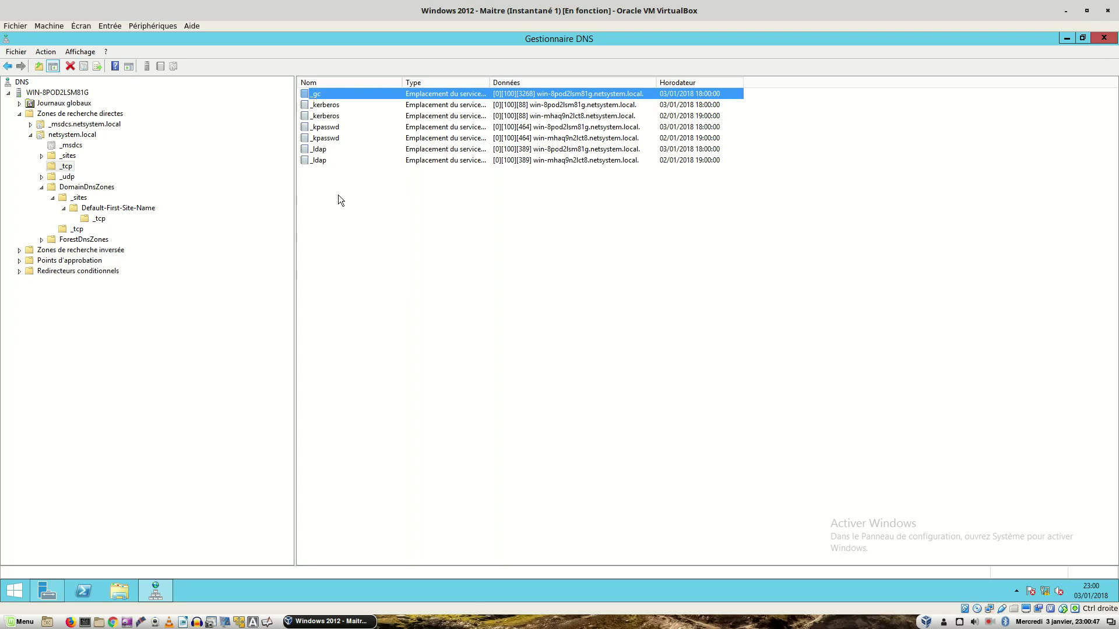
Step: Dismiss the server's context menu, open and close Ce PC, and close DNS Manager
right_click(52, 94)
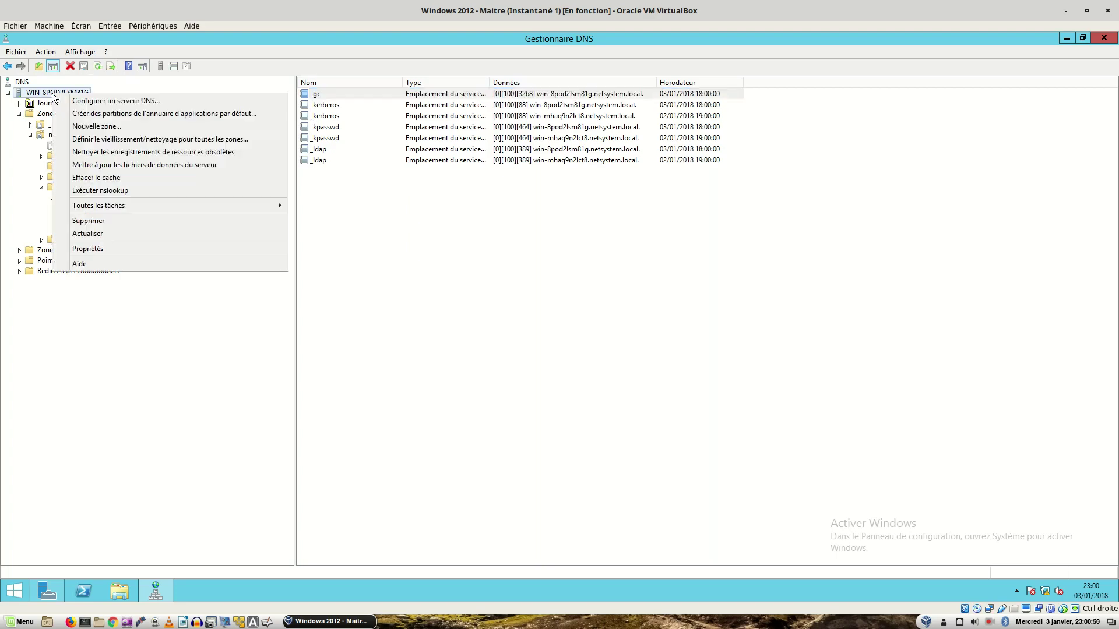
left_click(326, 219)
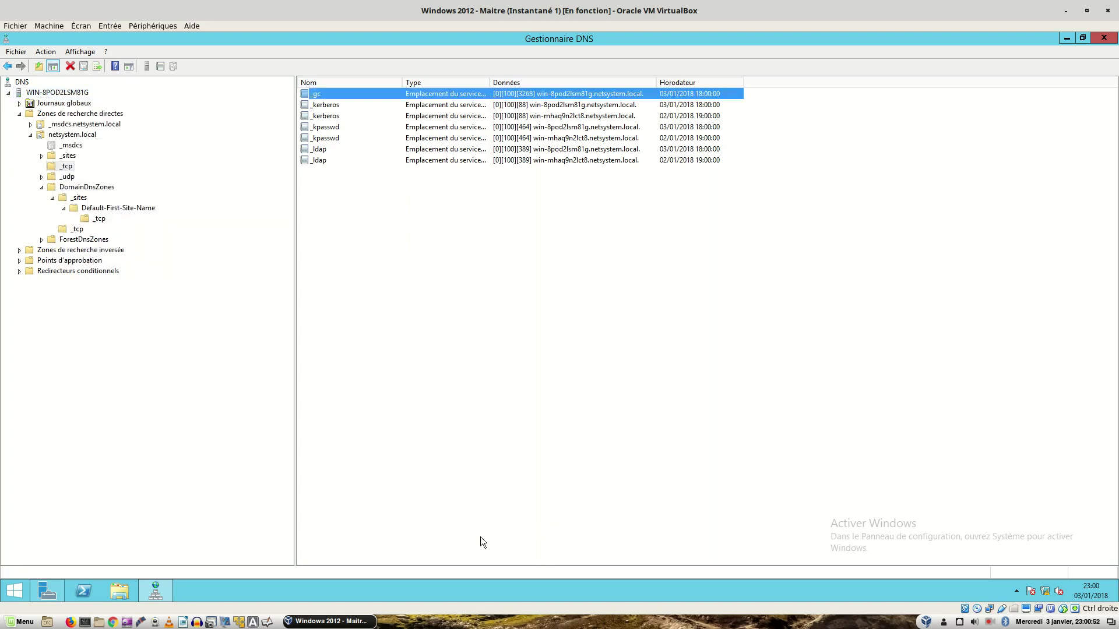
left_click(121, 594)
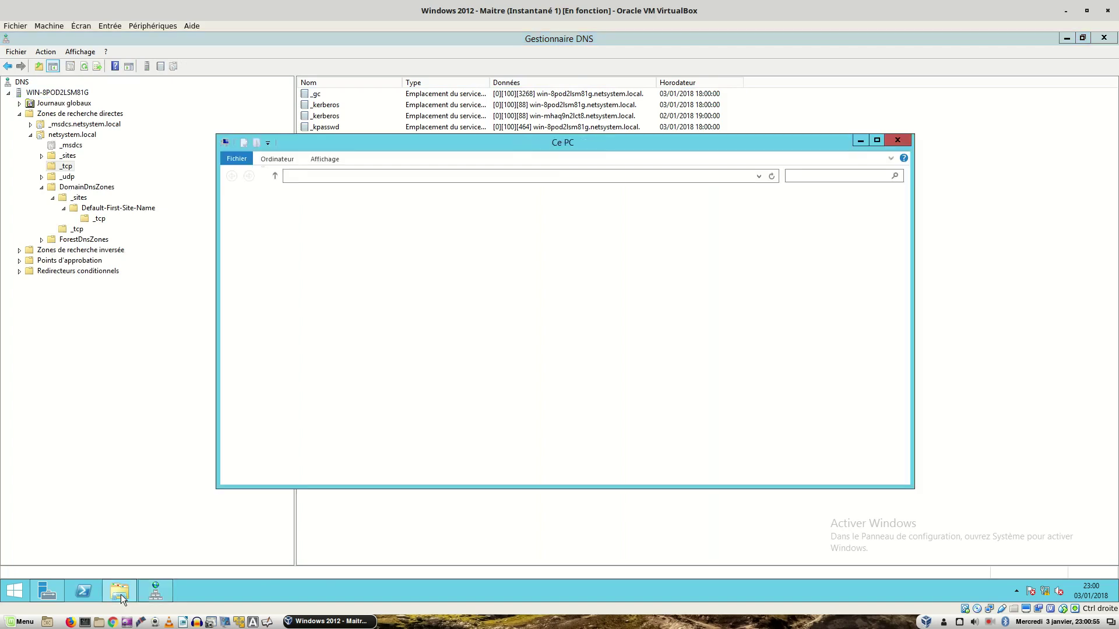
left_click(896, 142)
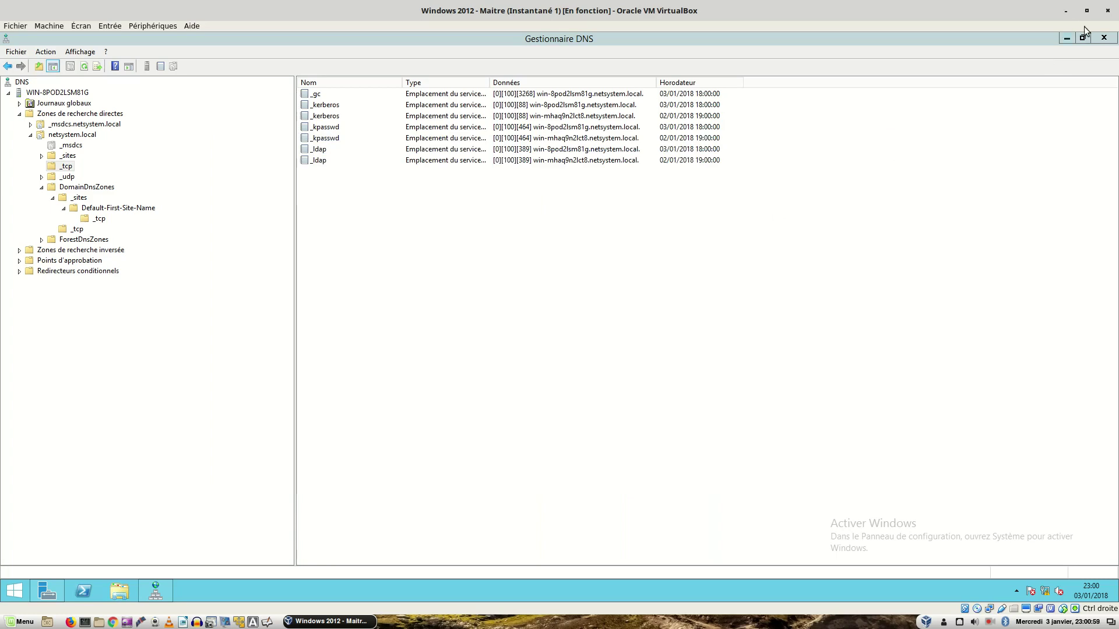
left_click(1103, 37)
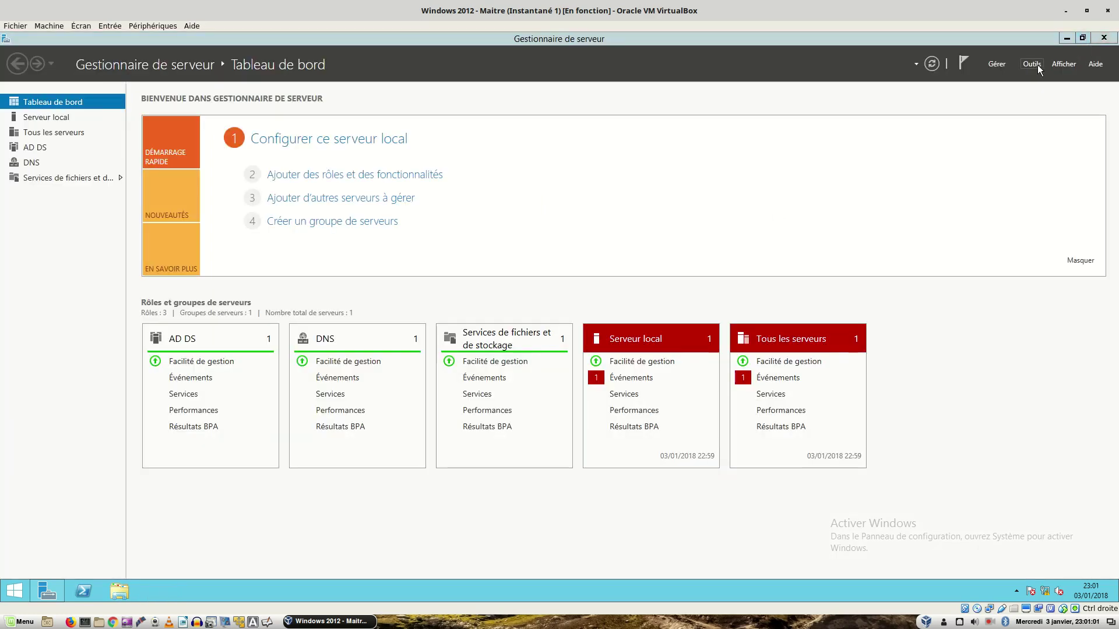
Step: Open Active Directory Users and Computers and start raising netsystem.local's domain functional level
left_click(1040, 65)
left_click(964, 400)
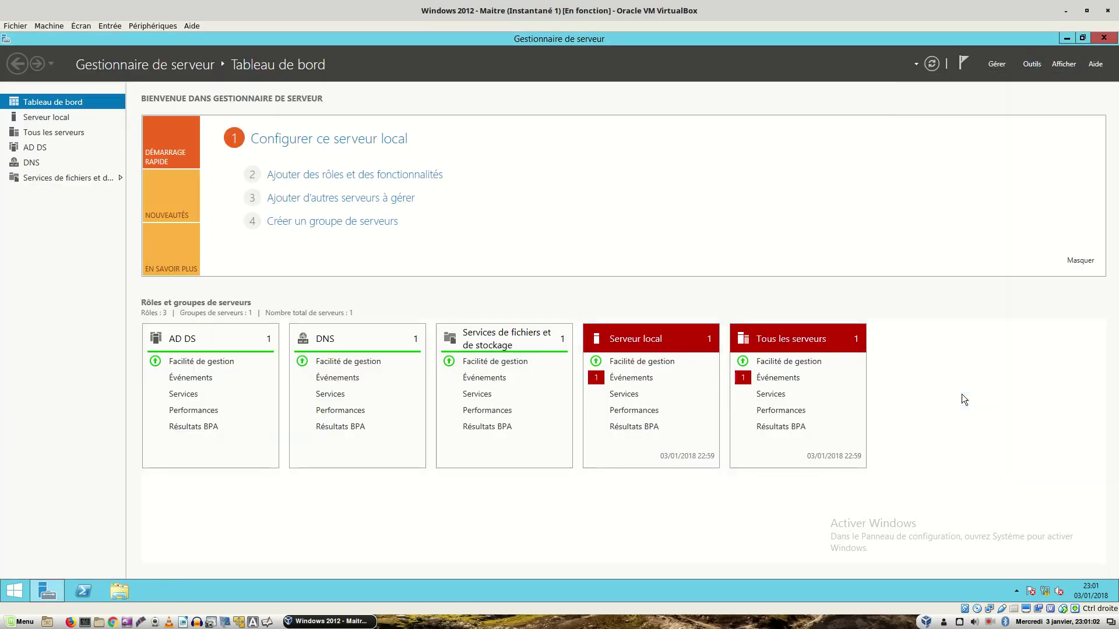
left_click(108, 163)
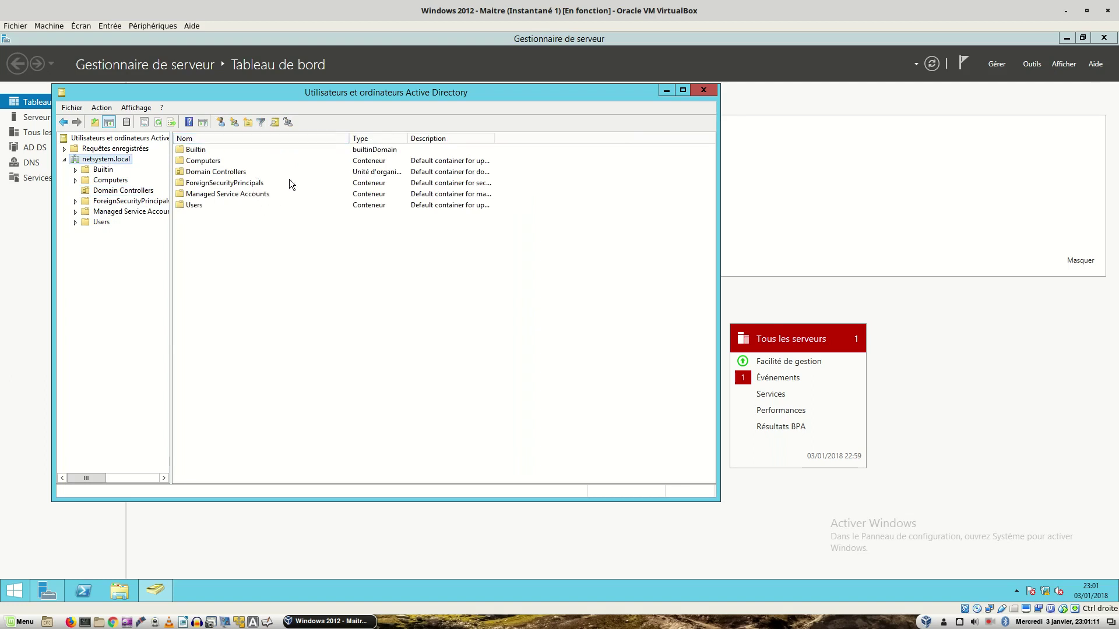
right_click(95, 161)
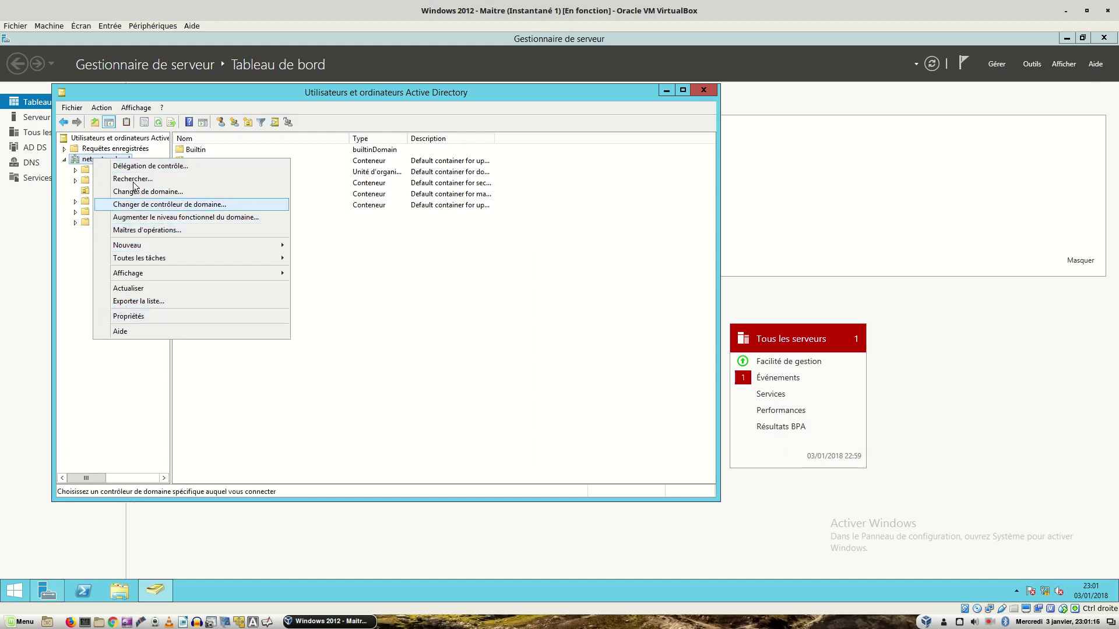
left_click(150, 219)
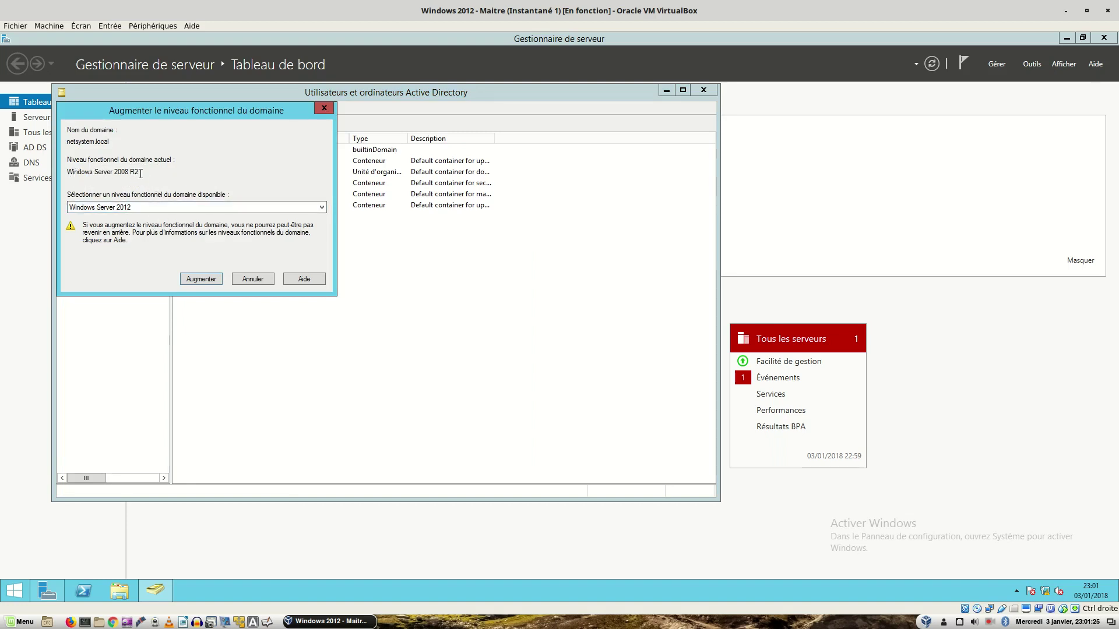
Step: Pick Windows Server 2012 R2 from the functional level drop-down
left_click(164, 206)
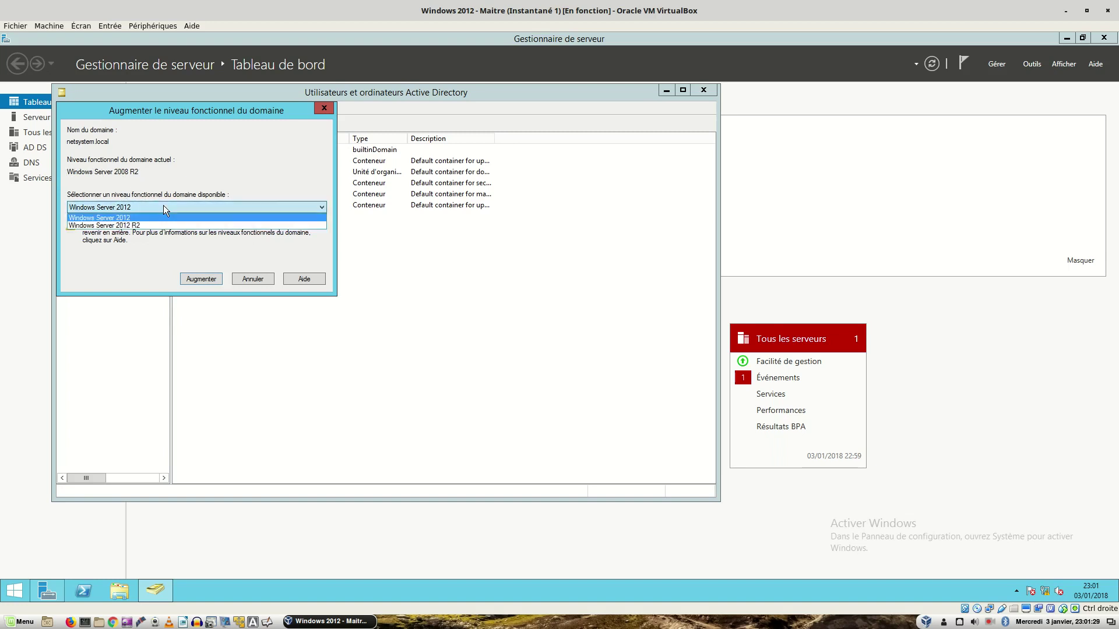
left_click(163, 207)
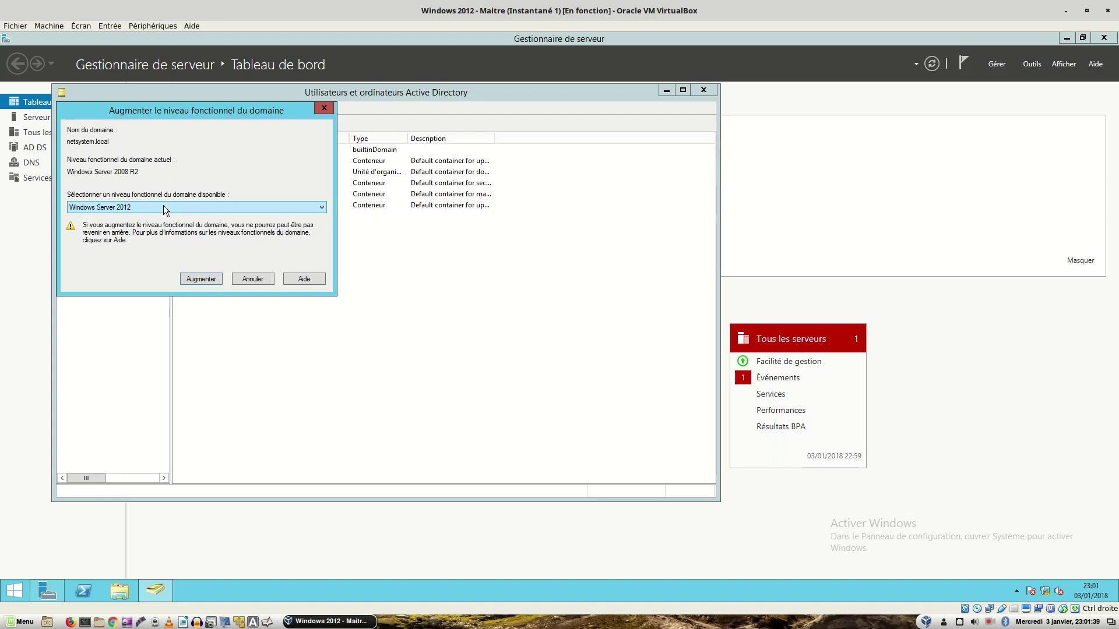
left_click(163, 206)
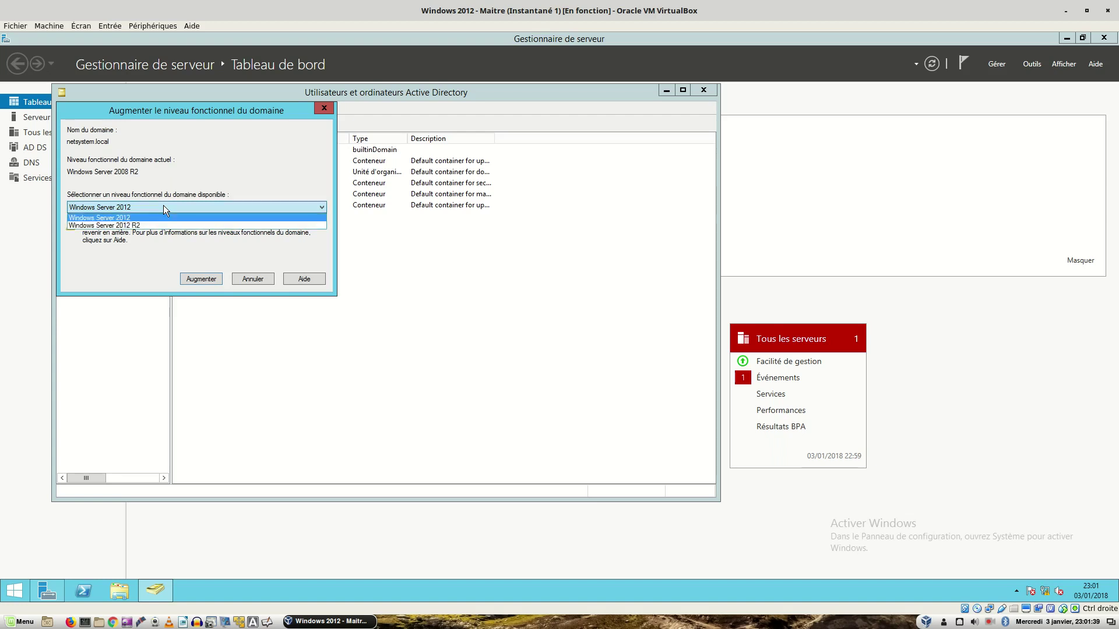
left_click(137, 226)
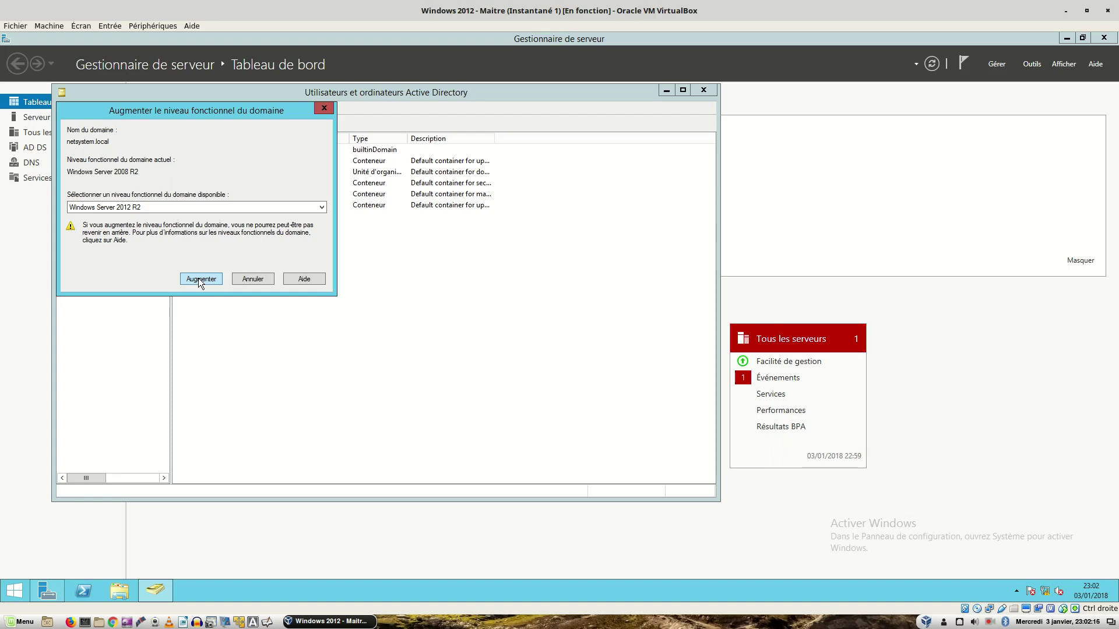
Step: Raise the netsystem.local domain functional level, accepting the irreversibility warning and the confirmation
left_click(198, 280)
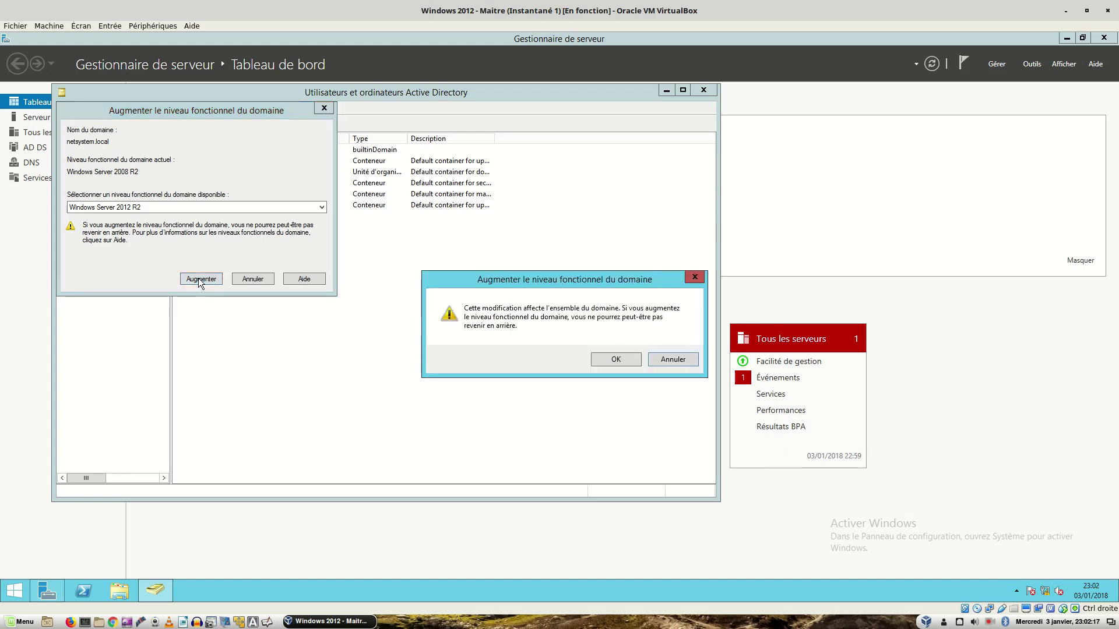
left_click(617, 359)
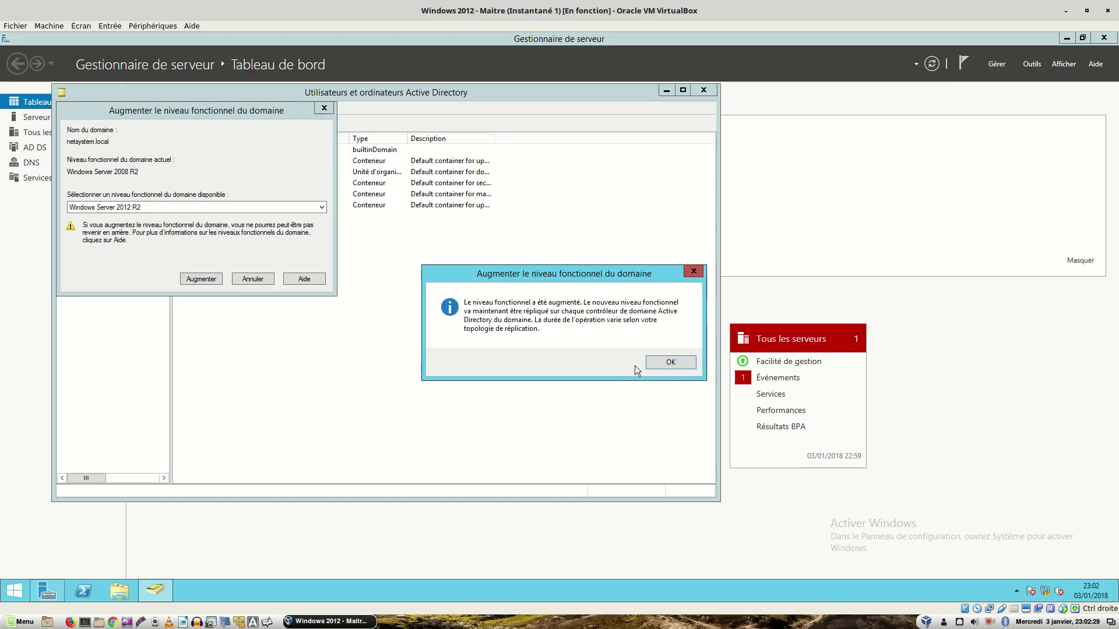
left_click(666, 355)
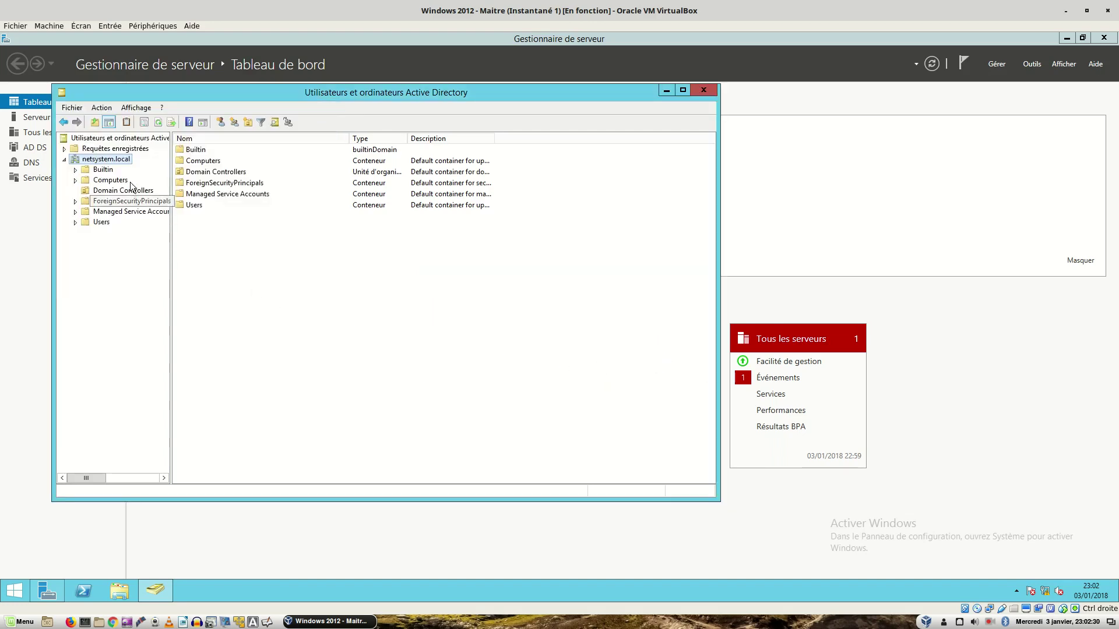
Step: Reopen the domain's functional level dialog to verify Windows Server 2012 R2, then close it
right_click(110, 158)
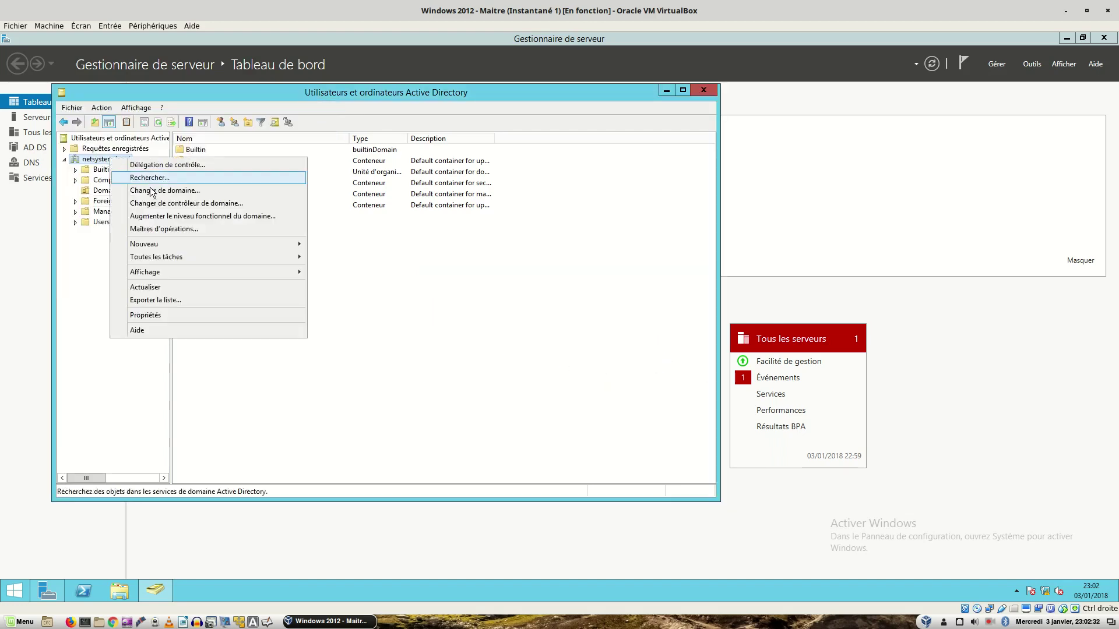
left_click(159, 214)
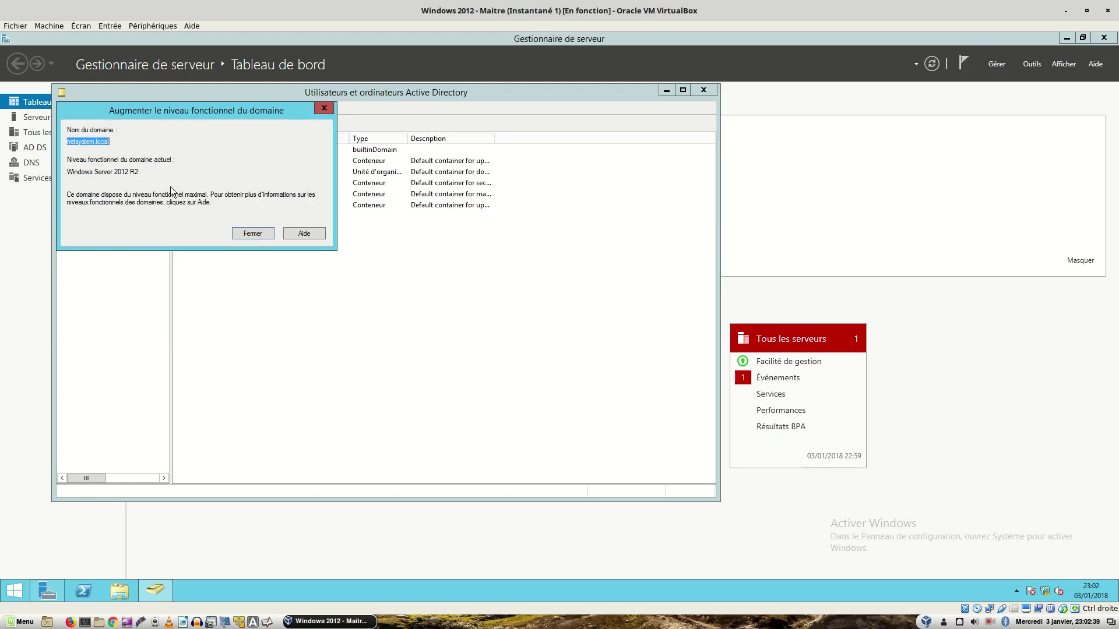
left_click(251, 233)
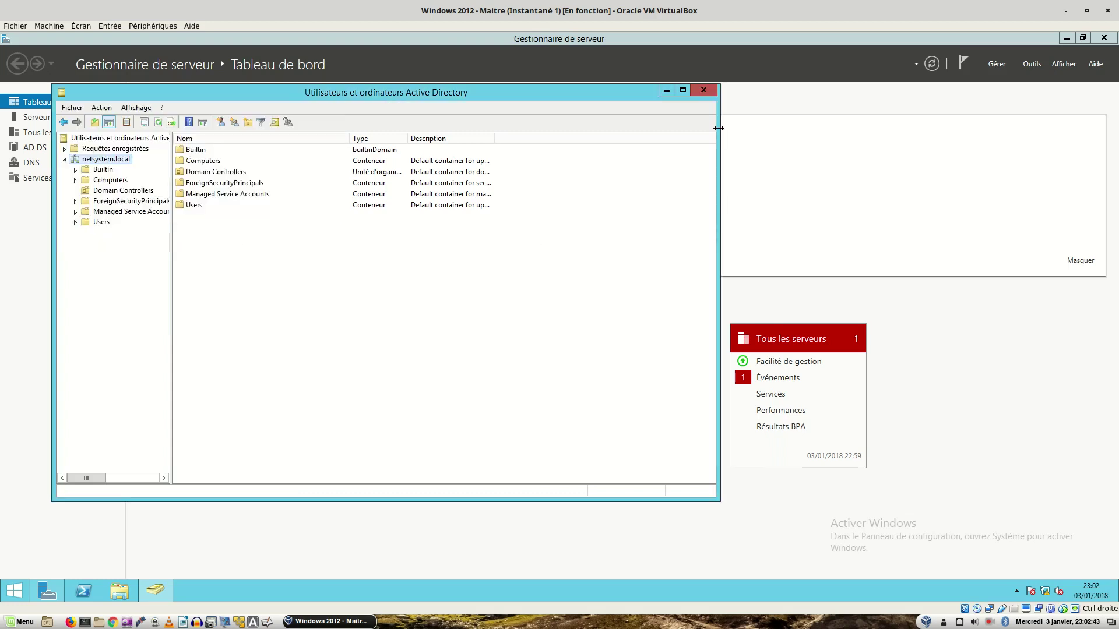
Step: Close the Active Directory Users and Computers console to return to the Server Manager dashboard
left_click(704, 91)
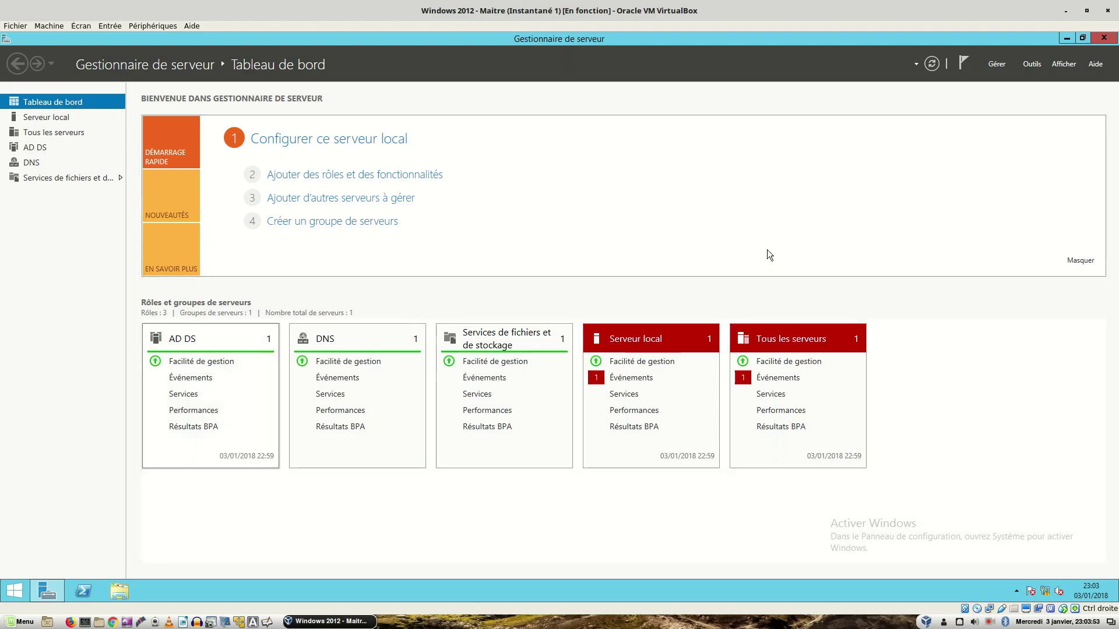
left_click(1030, 64)
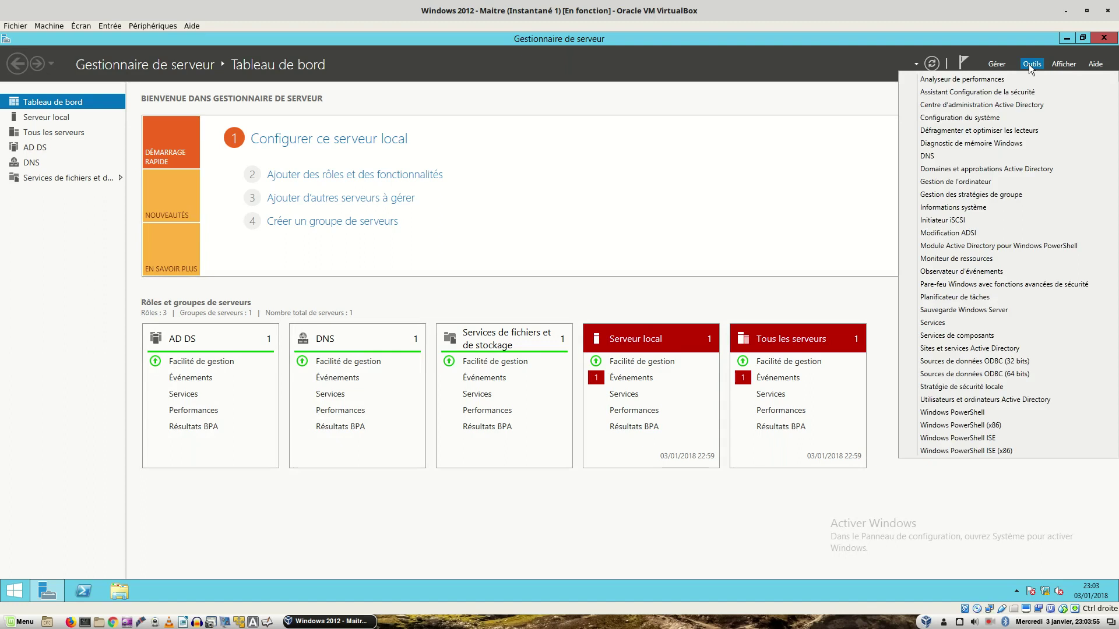
left_click(961, 400)
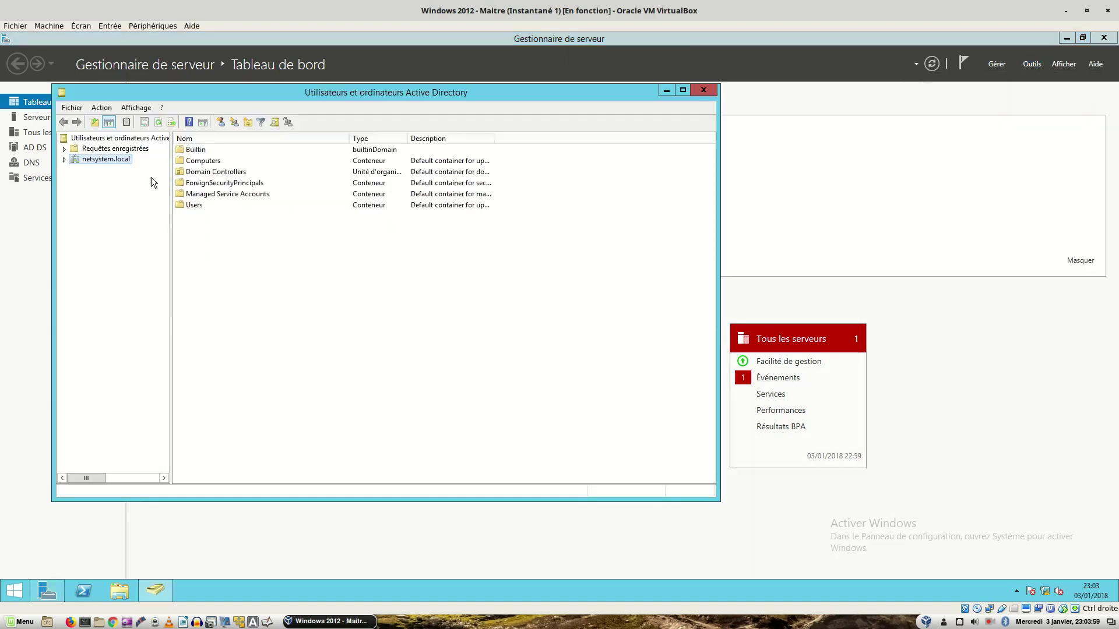
right_click(107, 162)
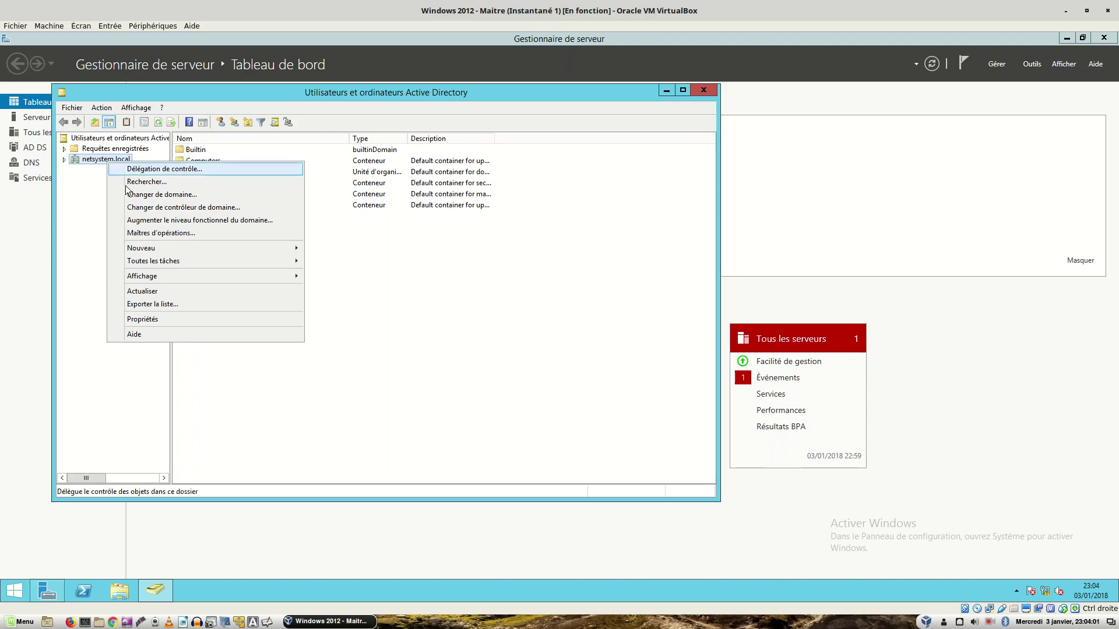
left_click(150, 234)
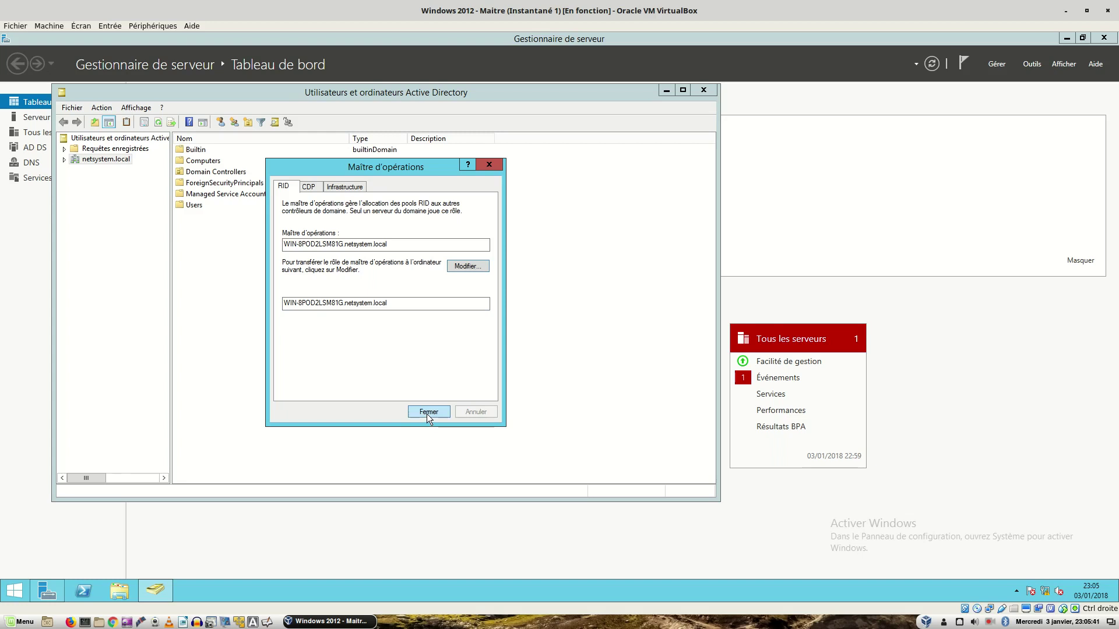
left_click(428, 412)
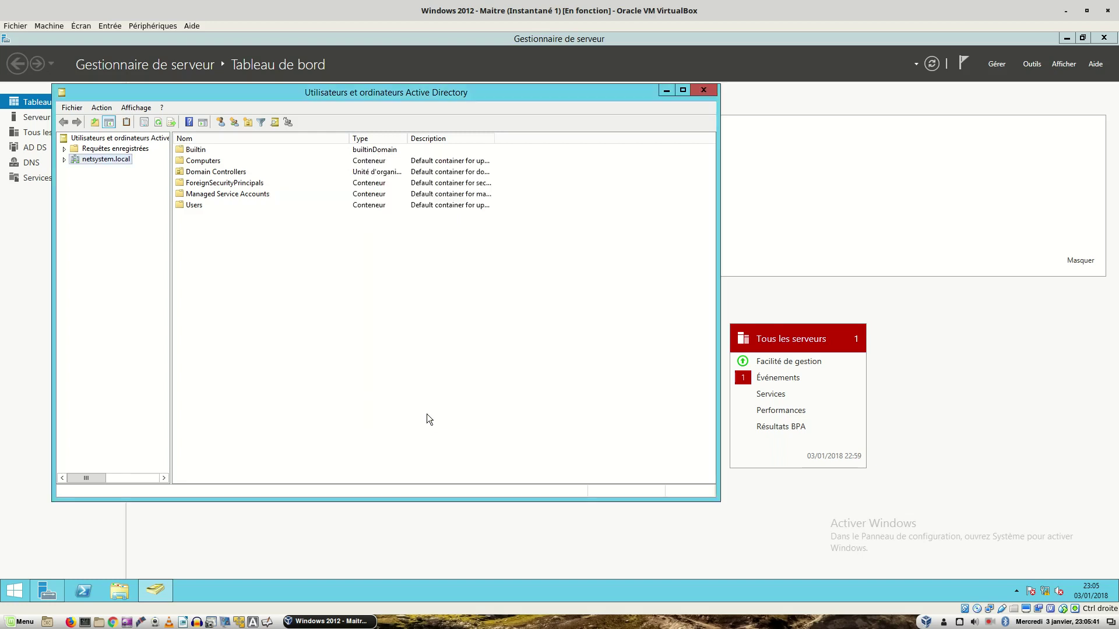
left_click(702, 91)
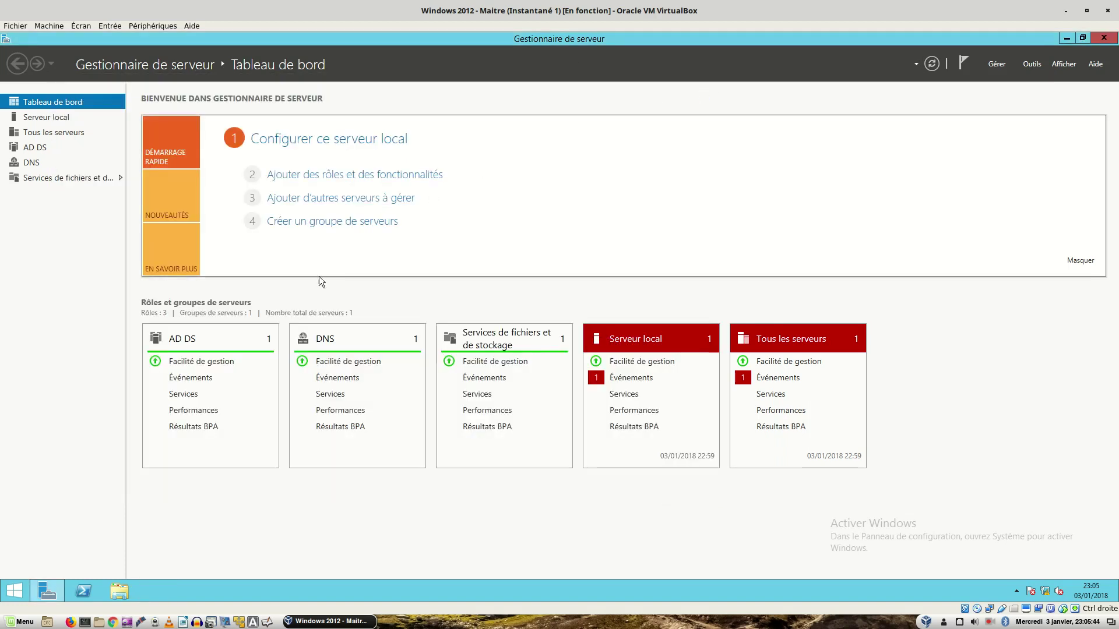
Step: Launch Active Directory Domains and Trusts from Server Manager's Tools menu
left_click(1030, 65)
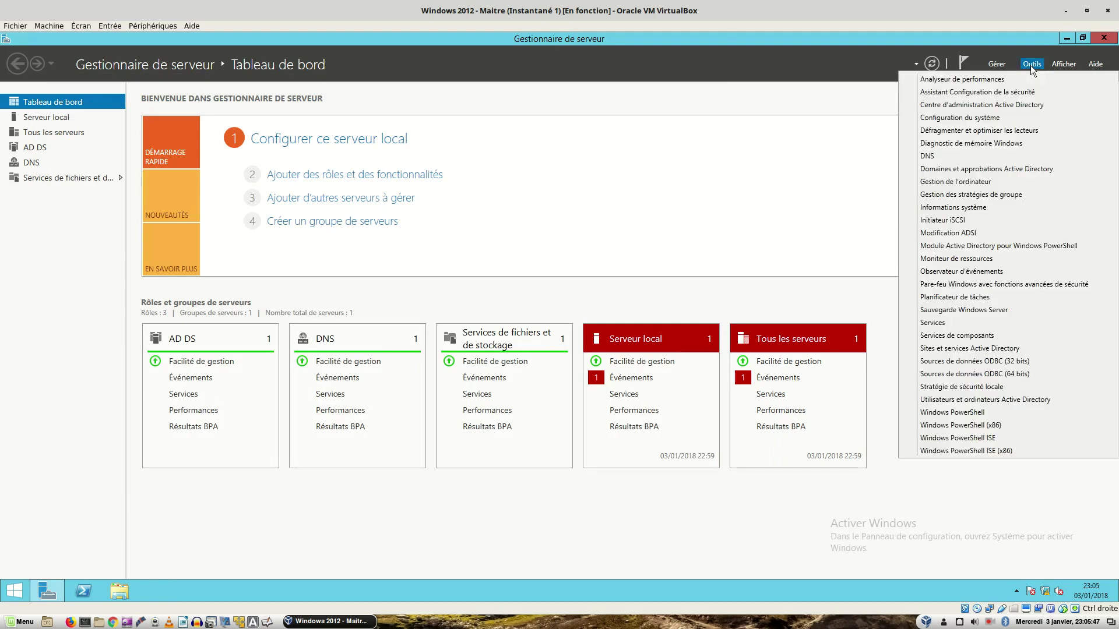
left_click(994, 168)
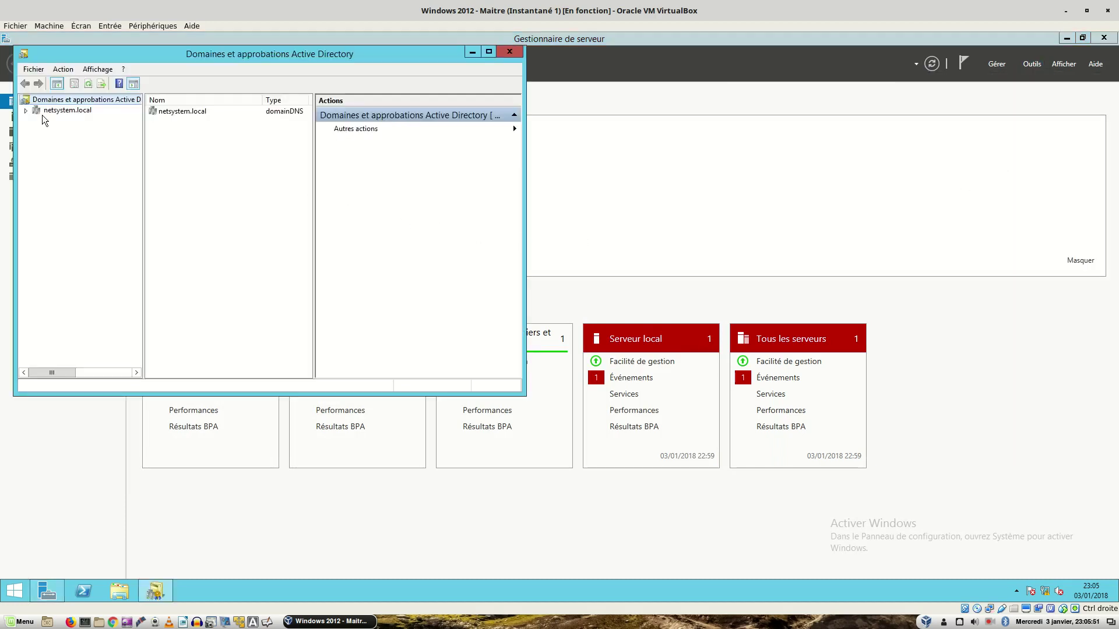
right_click(52, 102)
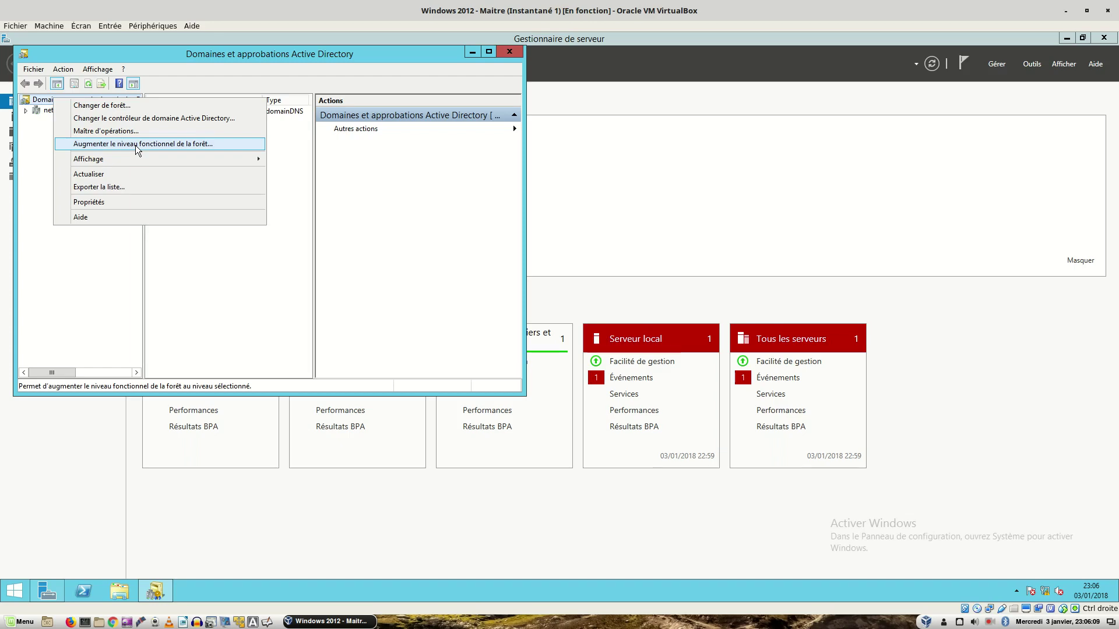
Step: Raise the forest functional level to Windows Server 2012 R2, confirm, and close Domains and Trusts
left_click(138, 150)
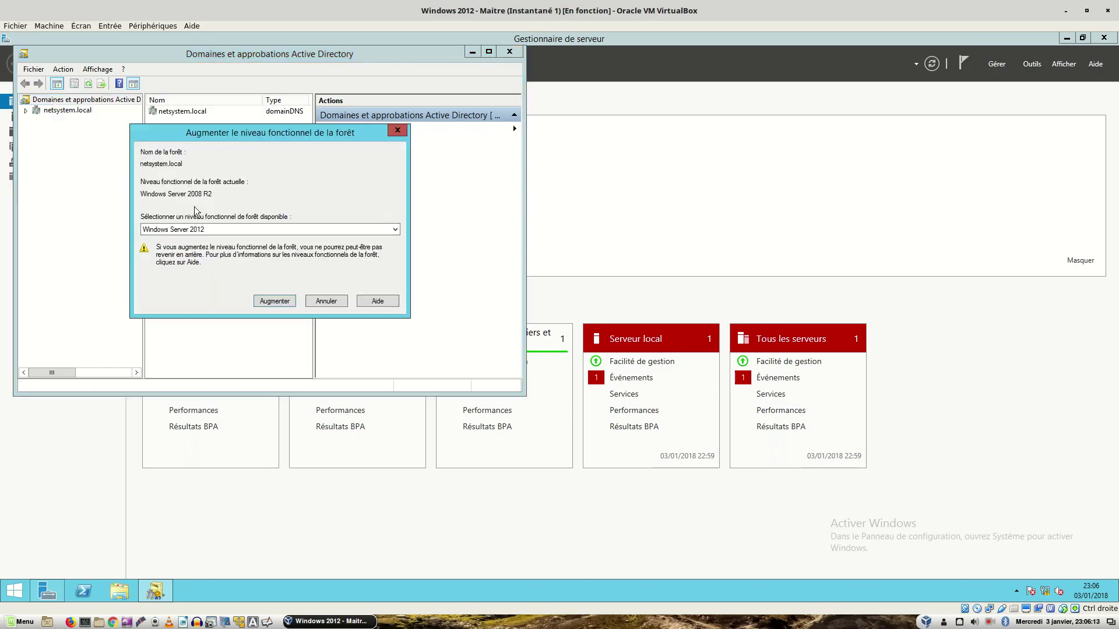
left_click(216, 231)
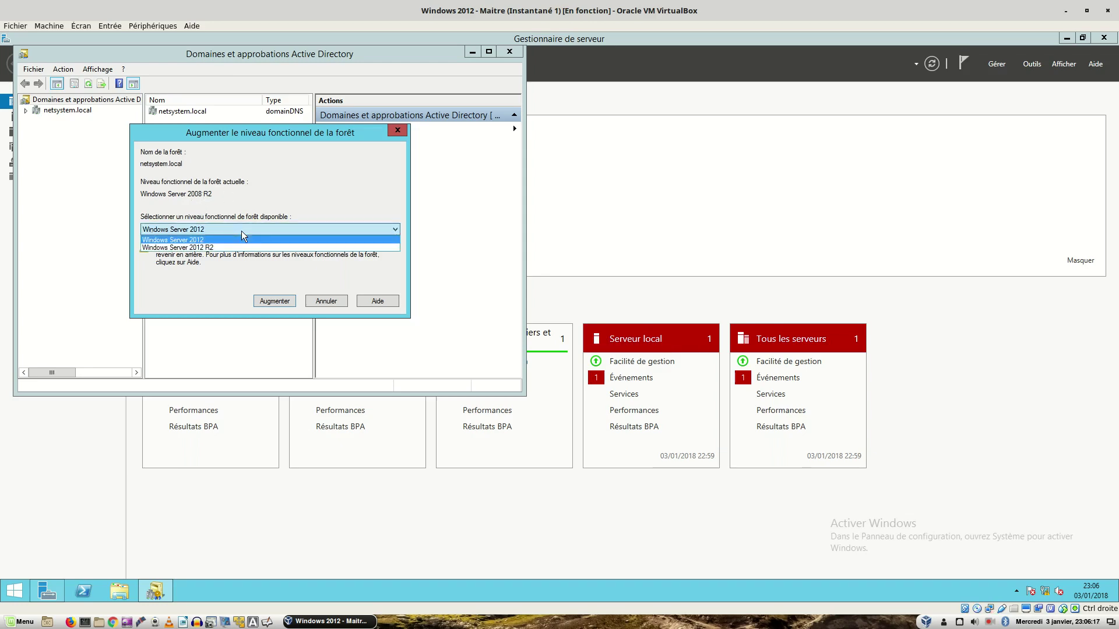
left_click(224, 247)
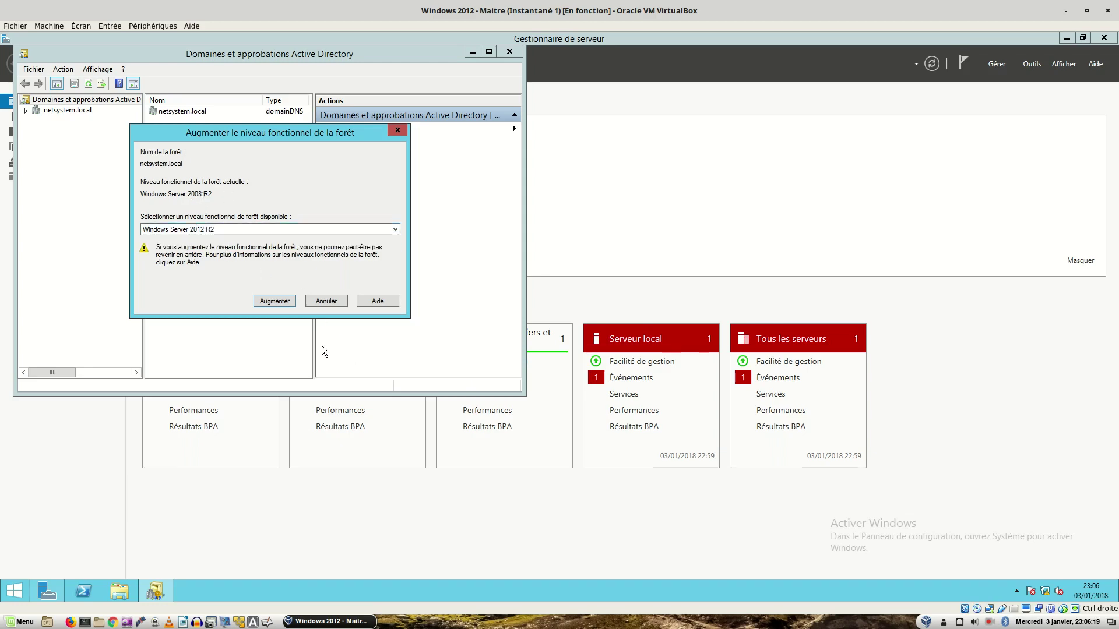
left_click(276, 301)
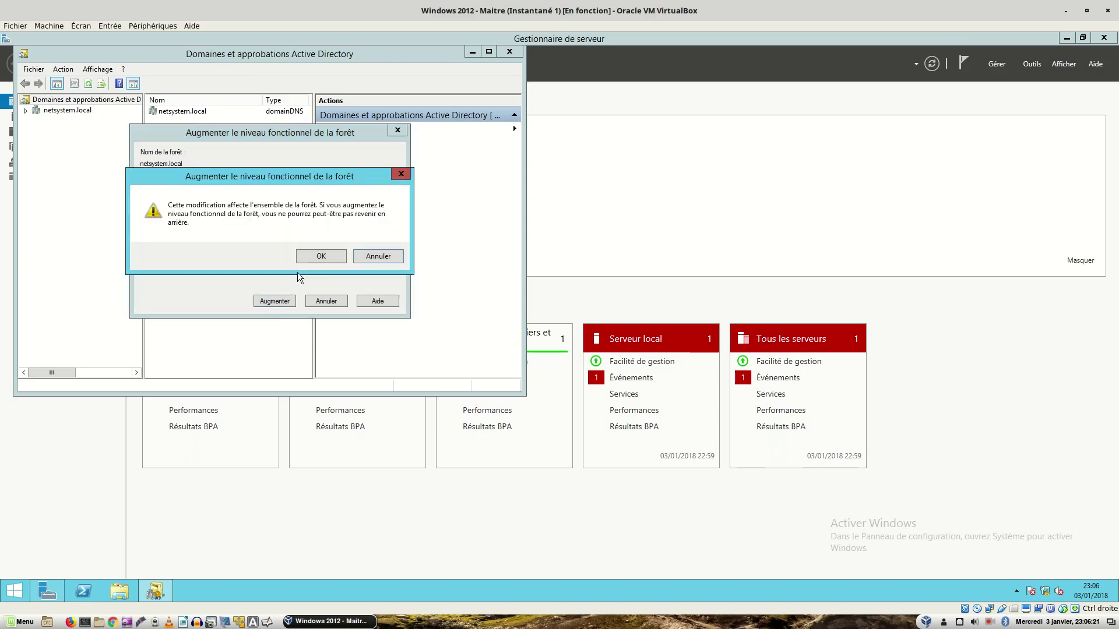
left_click(313, 260)
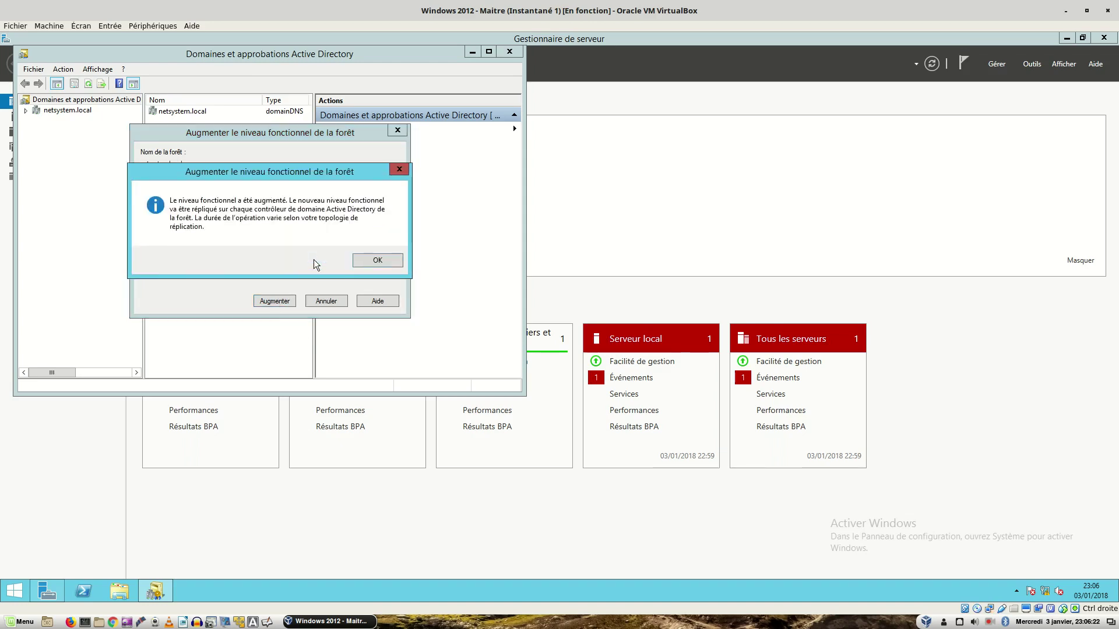
left_click(364, 263)
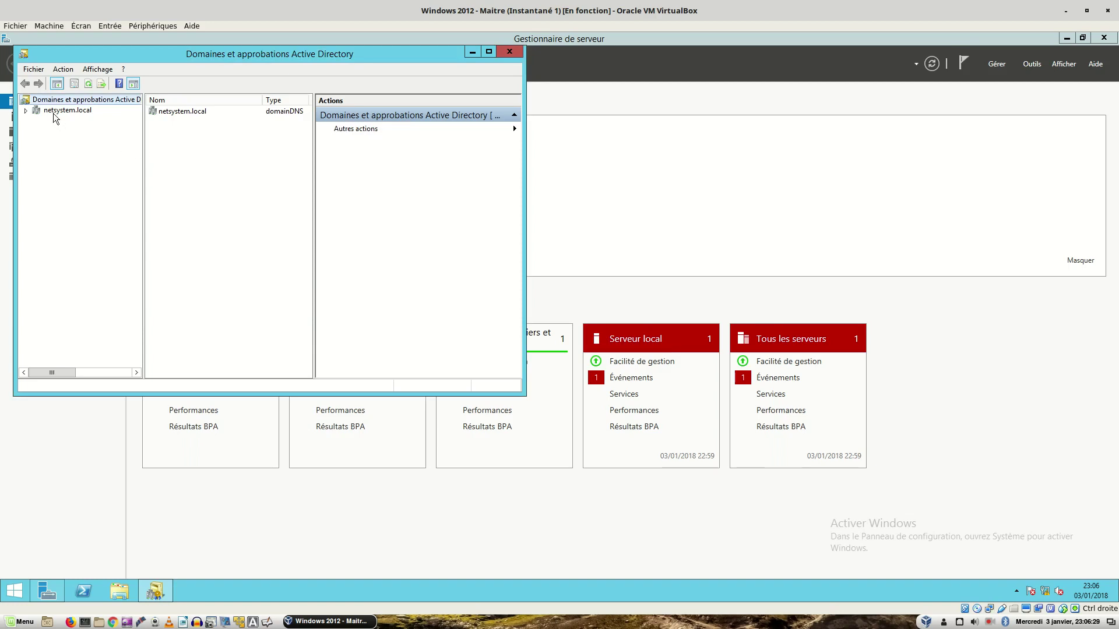
left_click(510, 52)
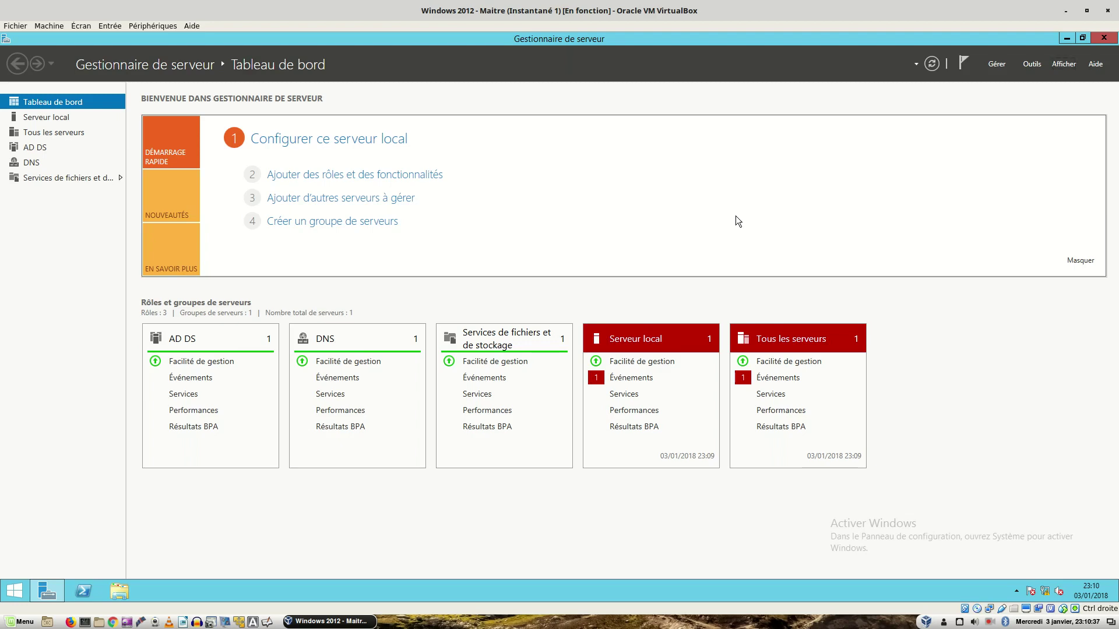
Step: Switch to the Windows 7 client virtual machine window with Alt+Tab
key("alt+Tab")
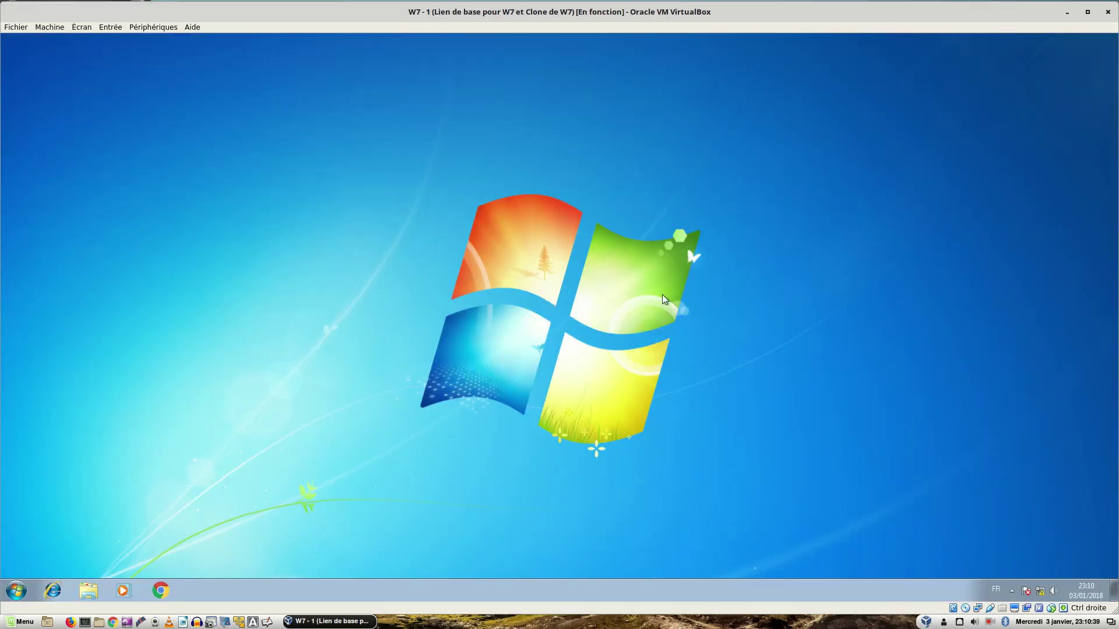
Step: Sign out of Windows 7 and sign back in as the netsystem.local domain user with their password
left_click(7, 595)
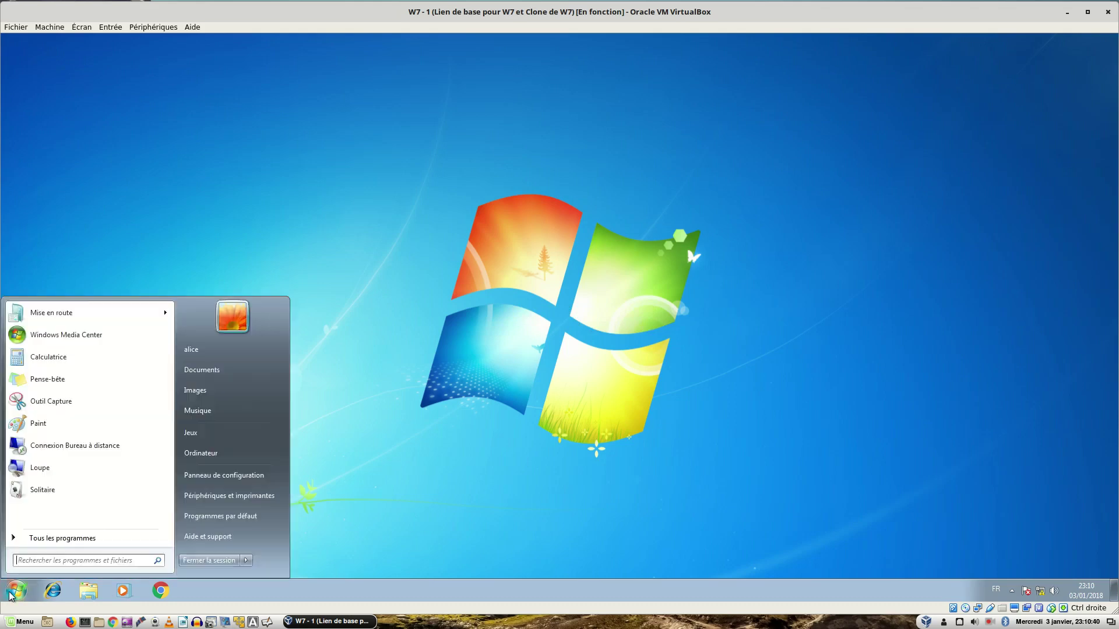
left_click(188, 569)
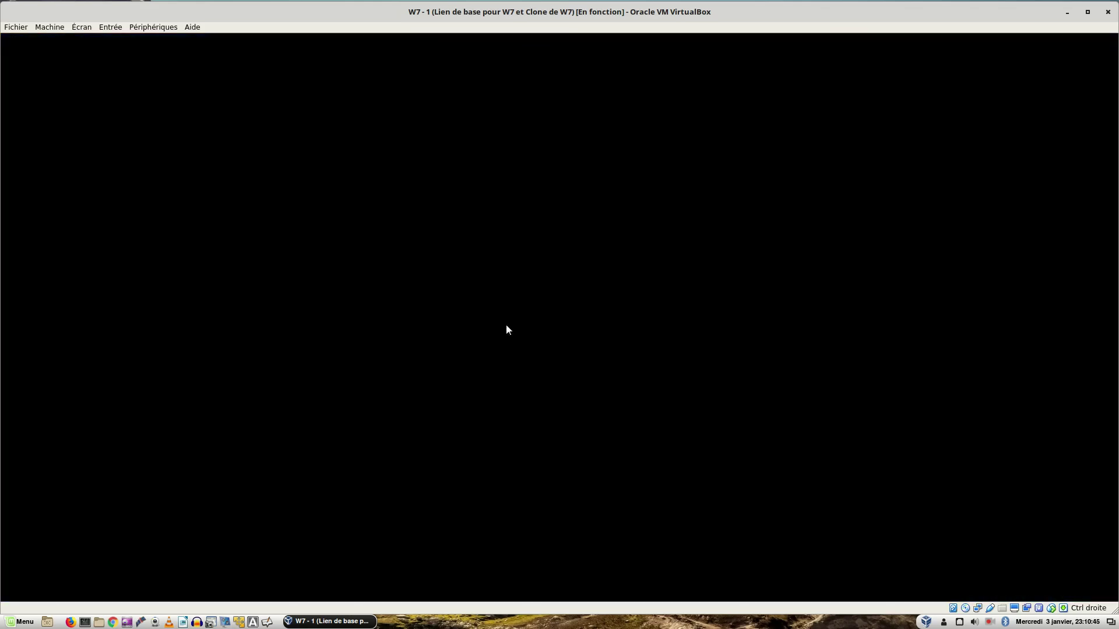
key("ctrl+alt+Delete")
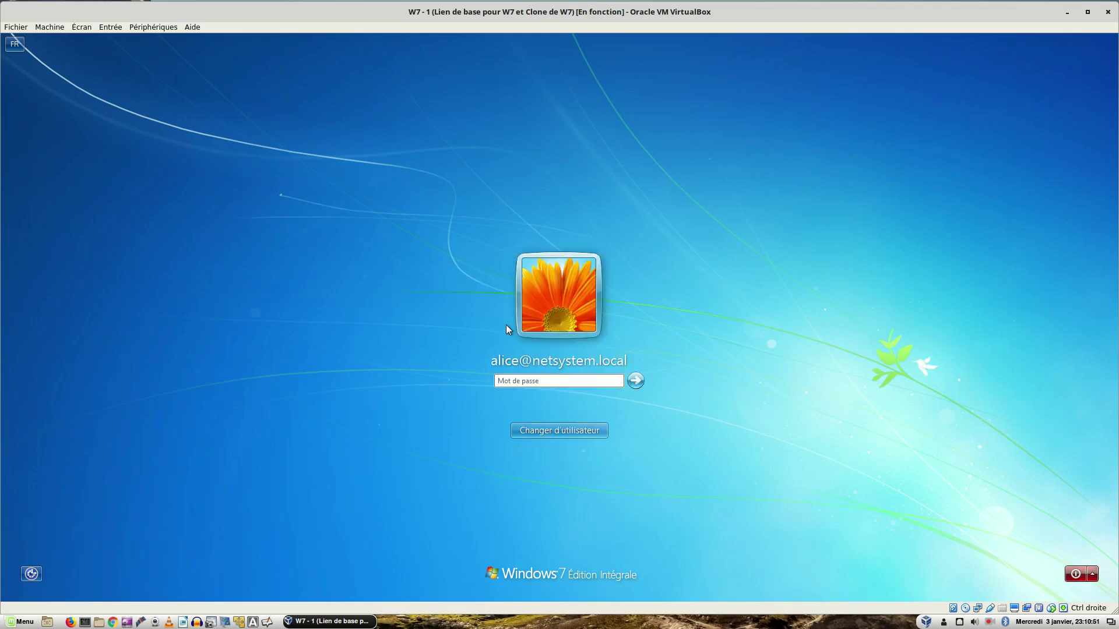
type("•••••••••")
key("Return")
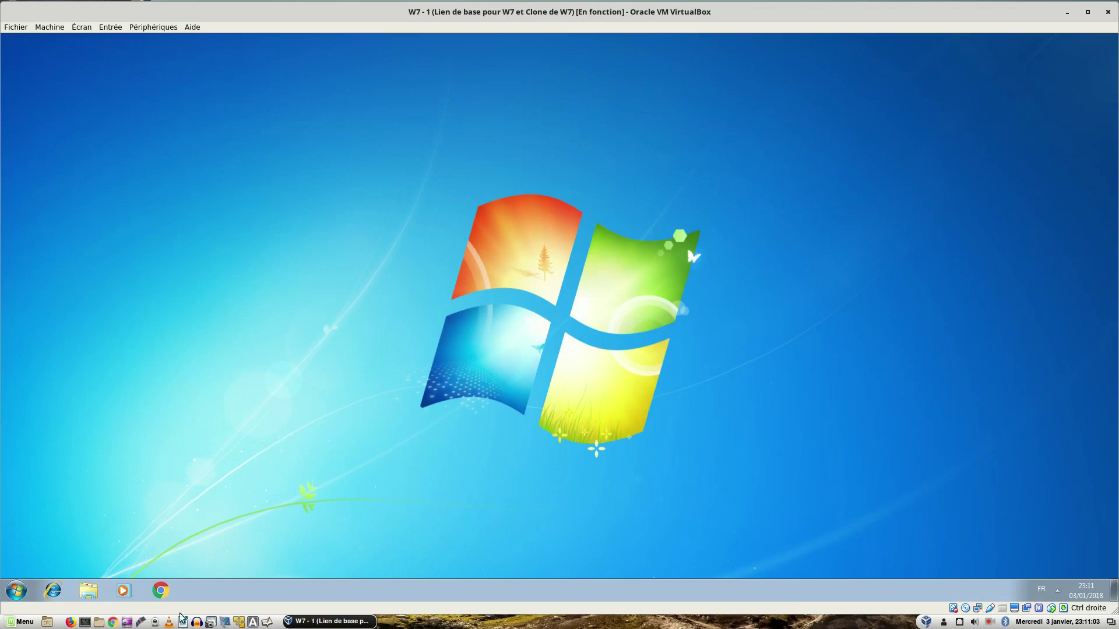
Step: From the Network folder, open the Active Directory users and groups search and enlarge its window
left_click(84, 592)
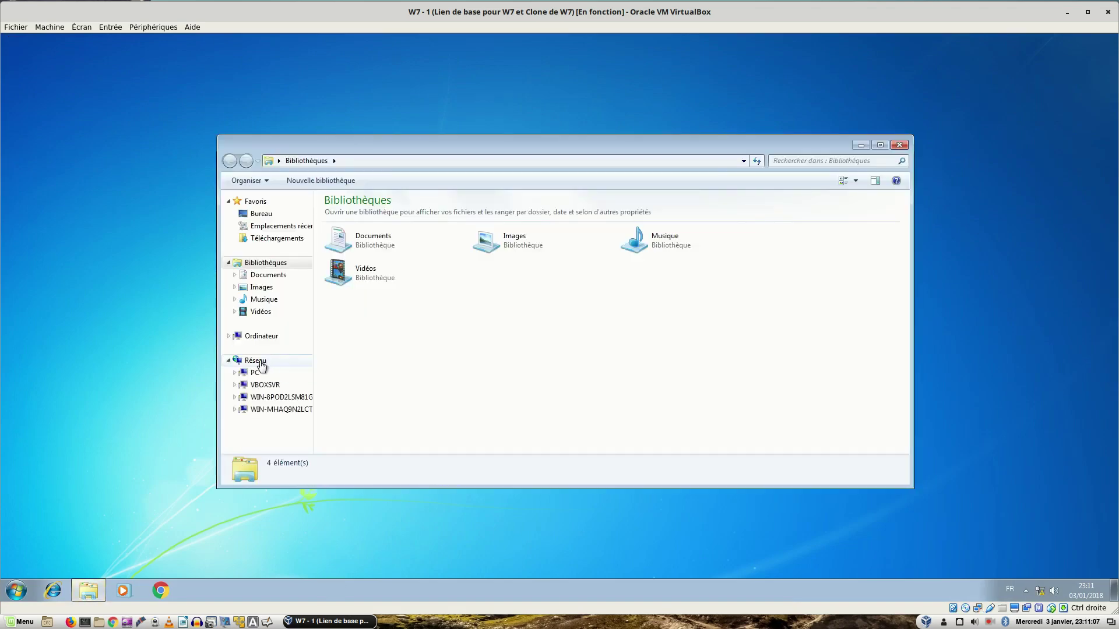
left_click(276, 358)
left_click(351, 183)
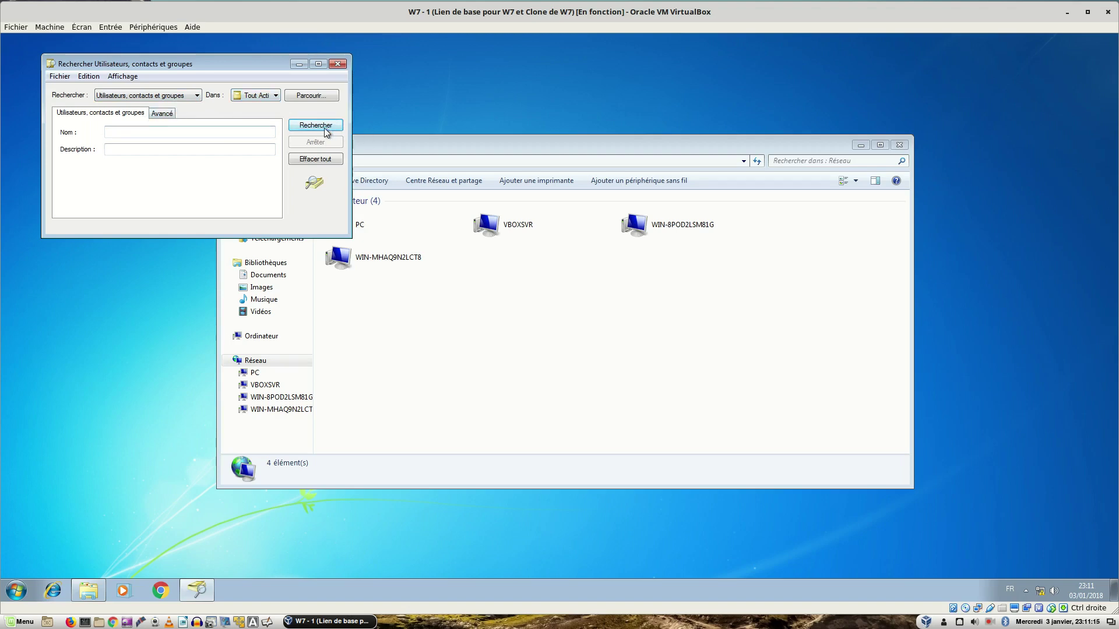
left_click_drag(352, 224, 850, 431)
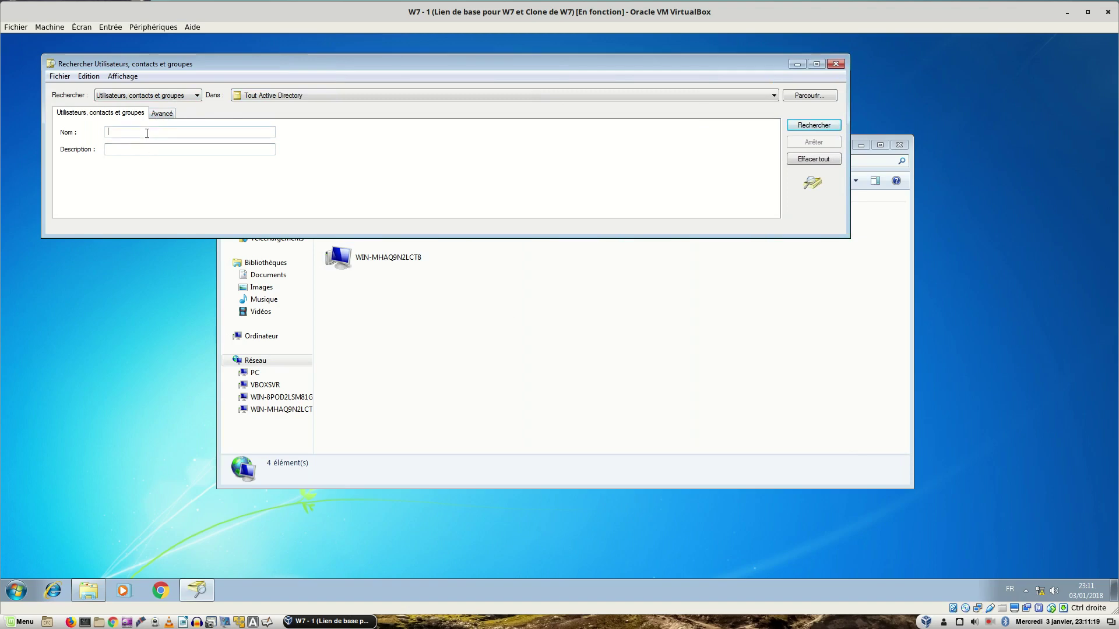
Step: Search Active Directory by name for bob, then jean, then administrateur
type("bob")
key("Return")
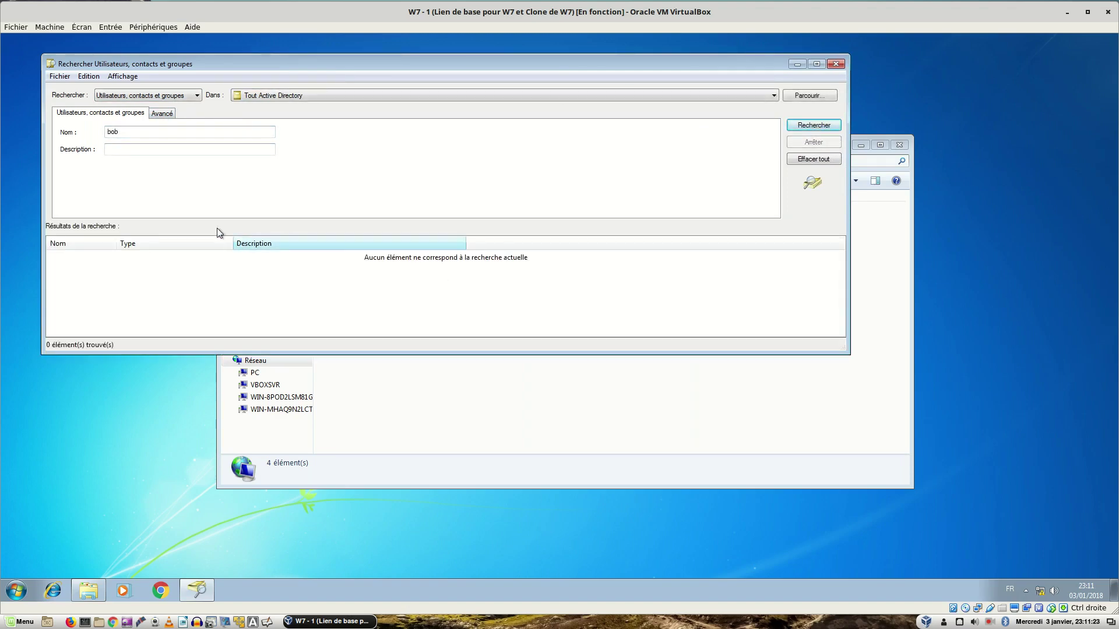
double_click(138, 135)
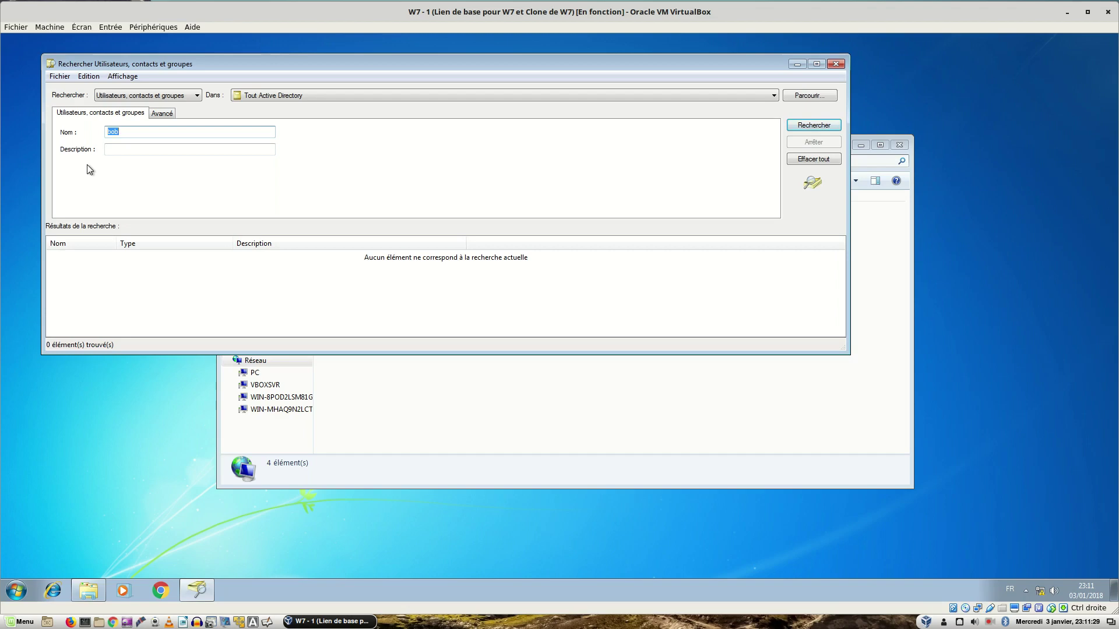
type("jean")
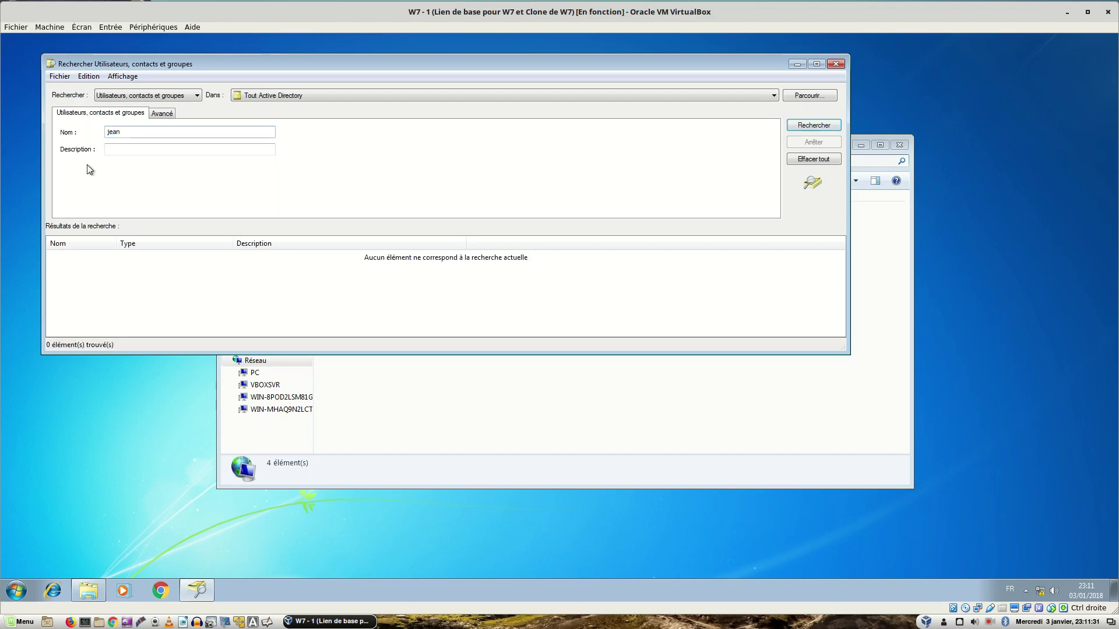
double_click(127, 132)
type("admi")
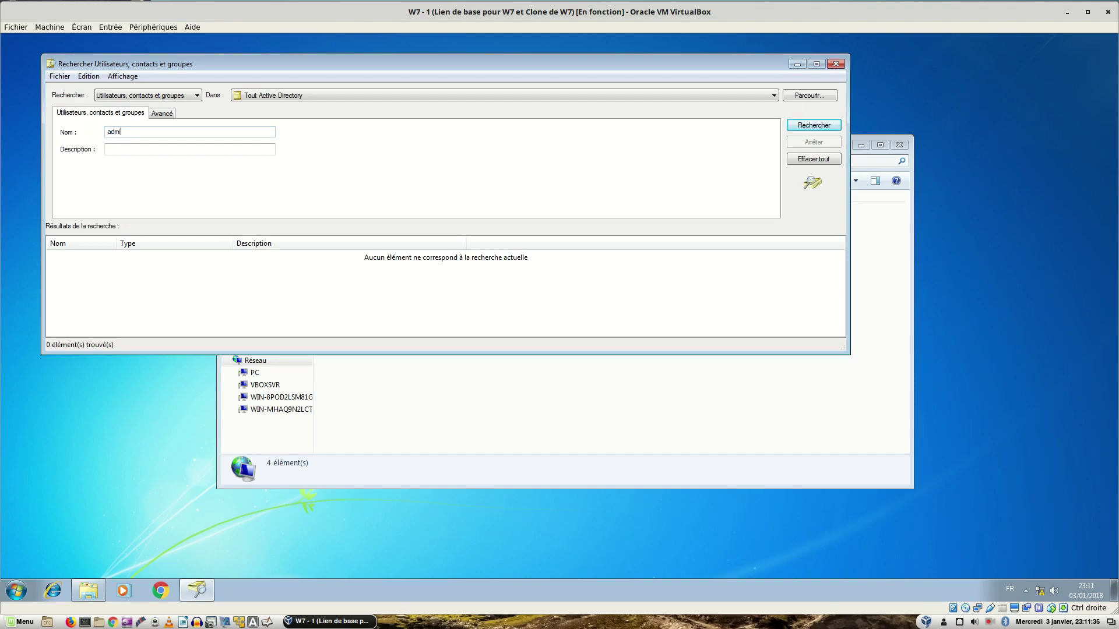
type("nistrateur")
key("Return")
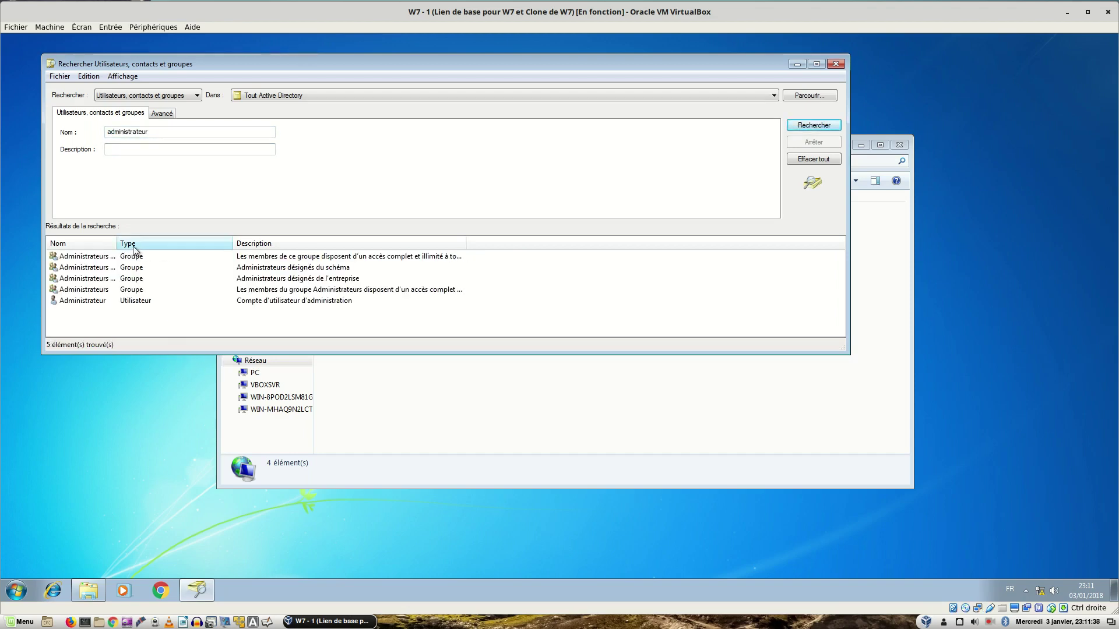
Step: Widen the Nom column to show full result names, leaving the object type unchanged
left_click_drag(118, 245, 199, 244)
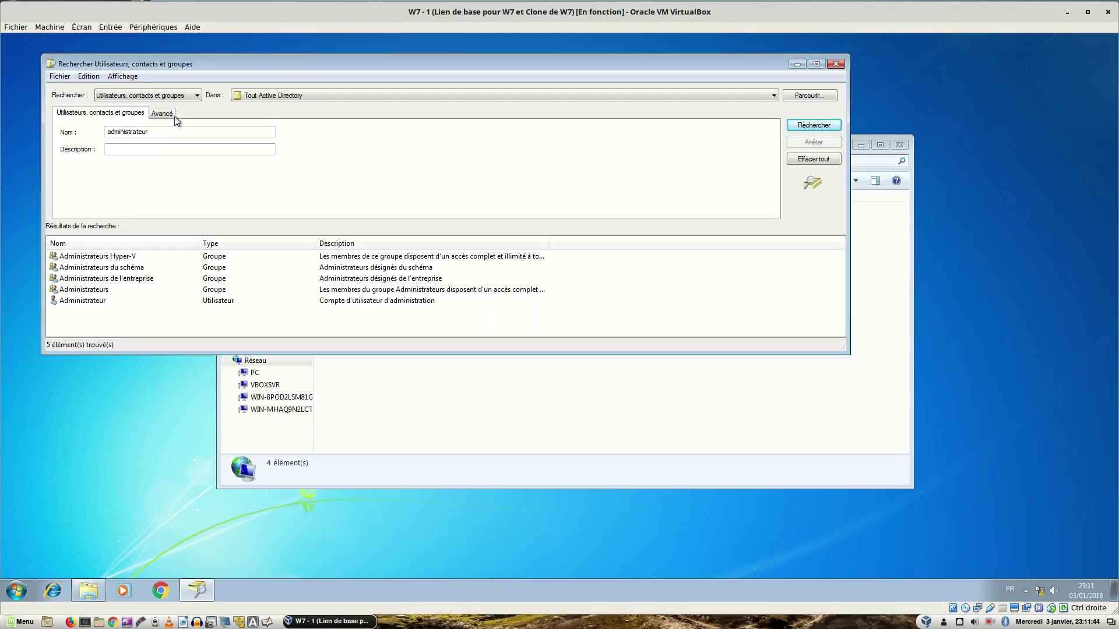
left_click(174, 97)
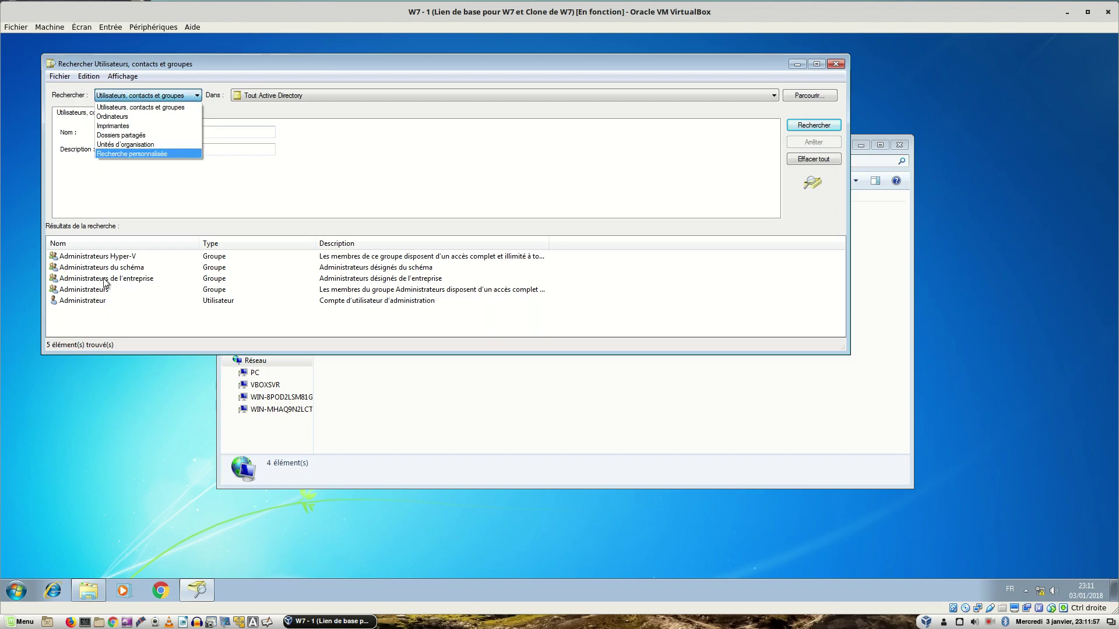
left_click(107, 310)
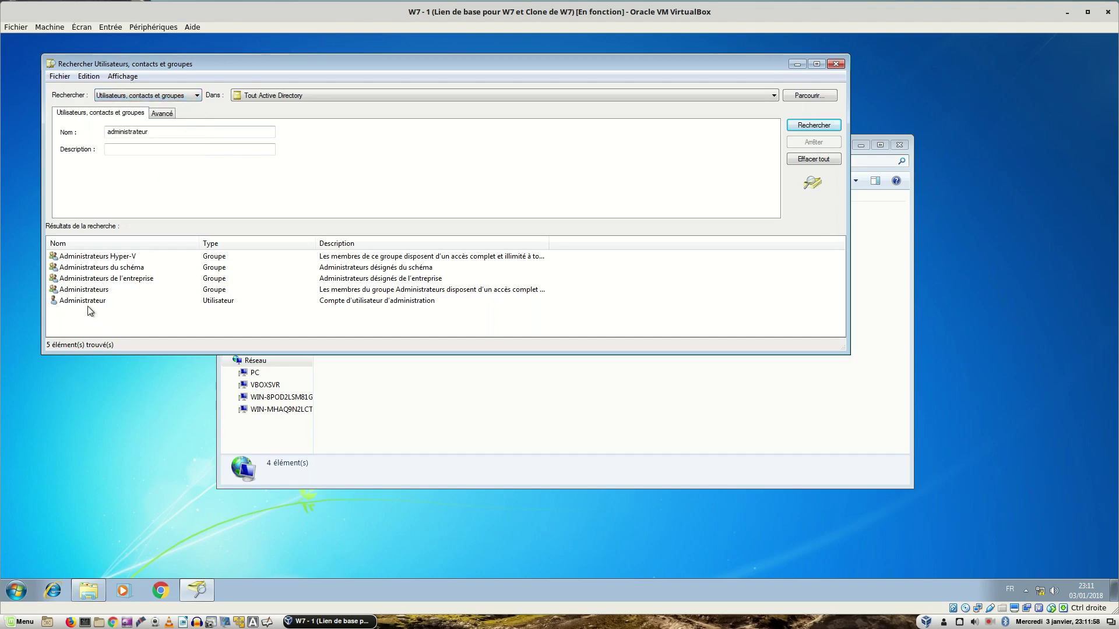
Step: Close the Rechercher Utilisateurs, contacts et groupes window
left_click(836, 65)
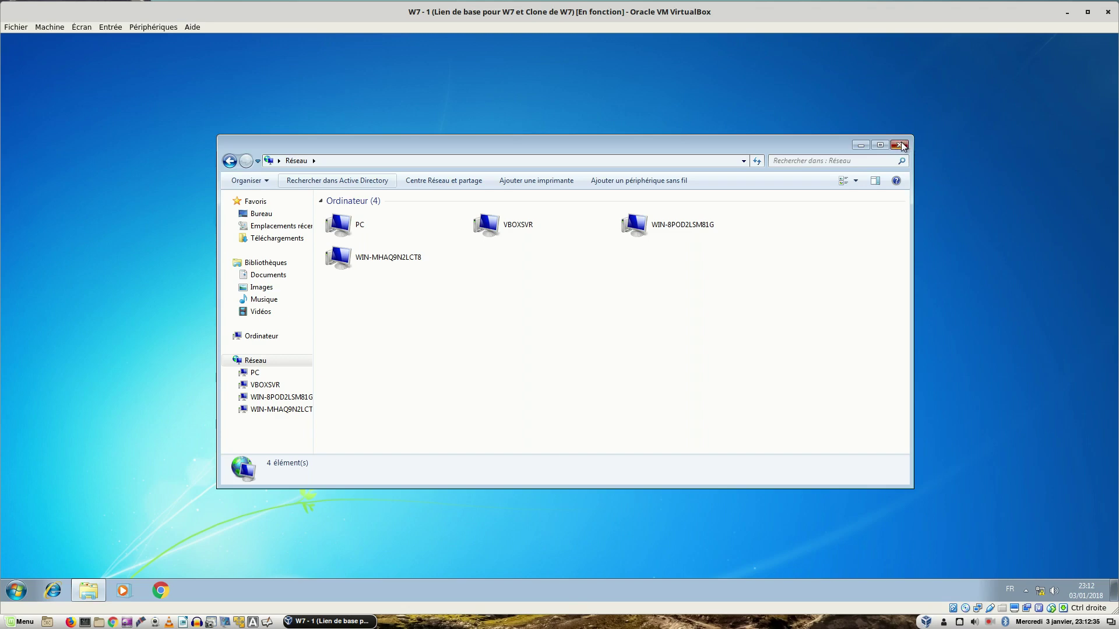
Step: Close the Réseau Explorer window
left_click(900, 145)
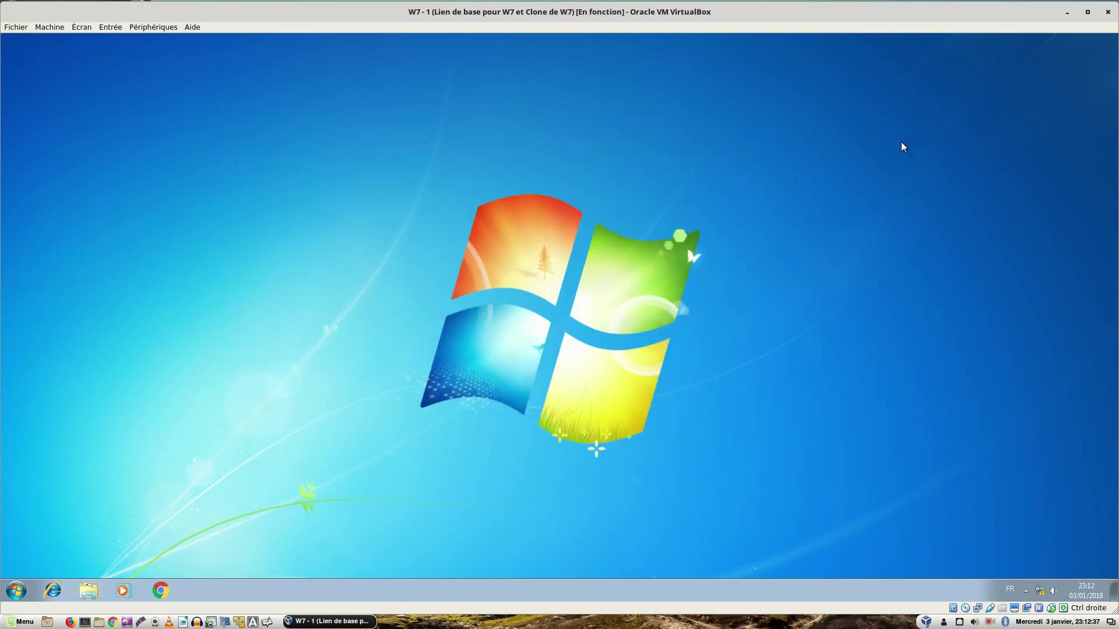